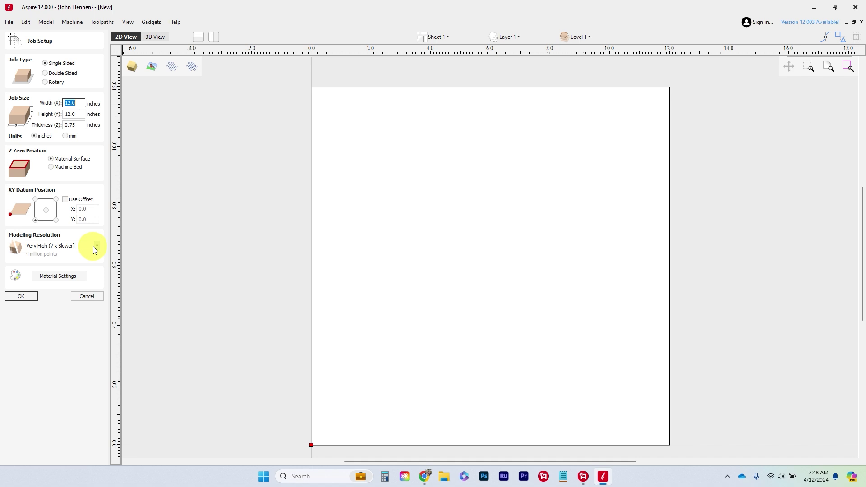
# Choose Very High (7 x Slower) modeling resolution for the 12 × 12 × 0.75-inch job.
pyautogui.click(93, 247)
pyautogui.click(77, 265)
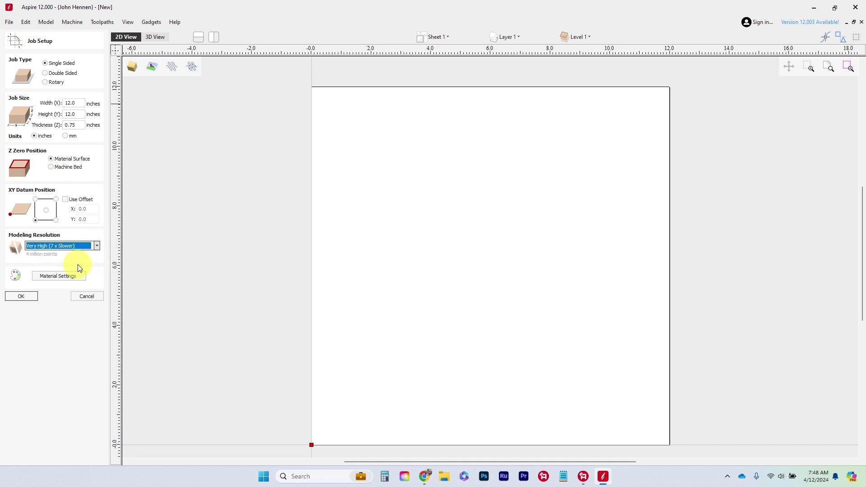
# Confirm the 12 × 12 × 0.75-inch single-sided job setup.
pyautogui.click(22, 295)
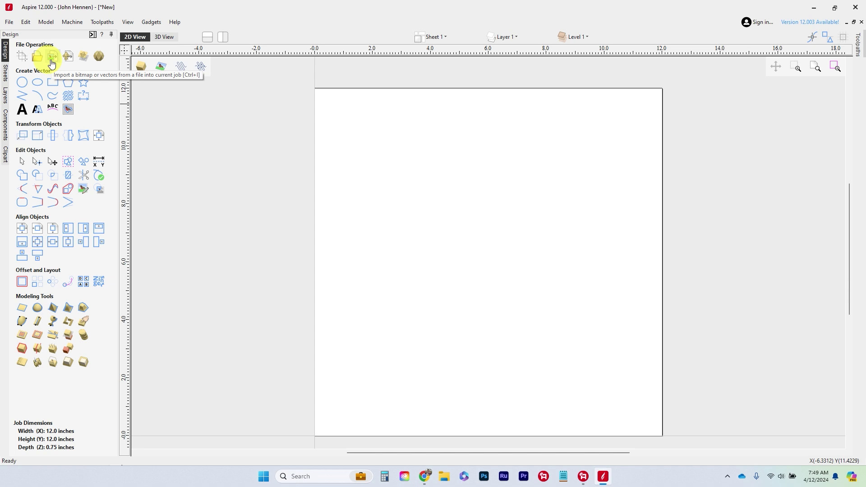
# Import the star file and trace its bitmap in Black / White mode into star vectors.
pyautogui.click(51, 61)
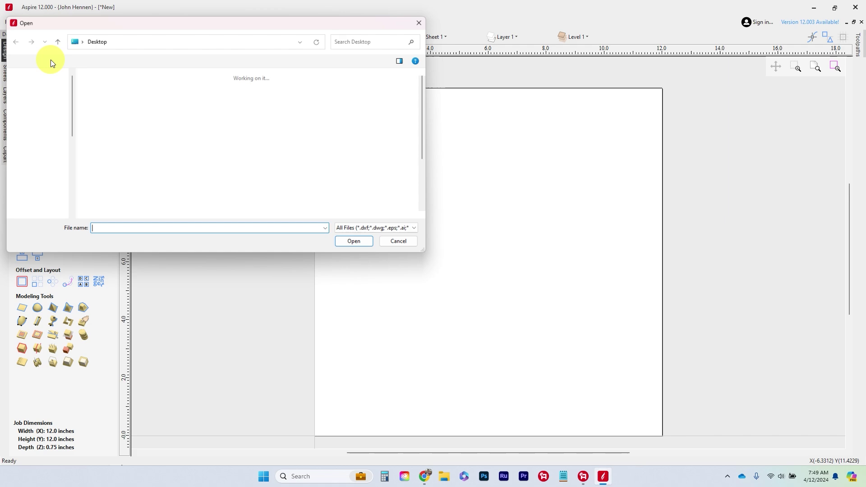
pyautogui.doubleClick(348, 197)
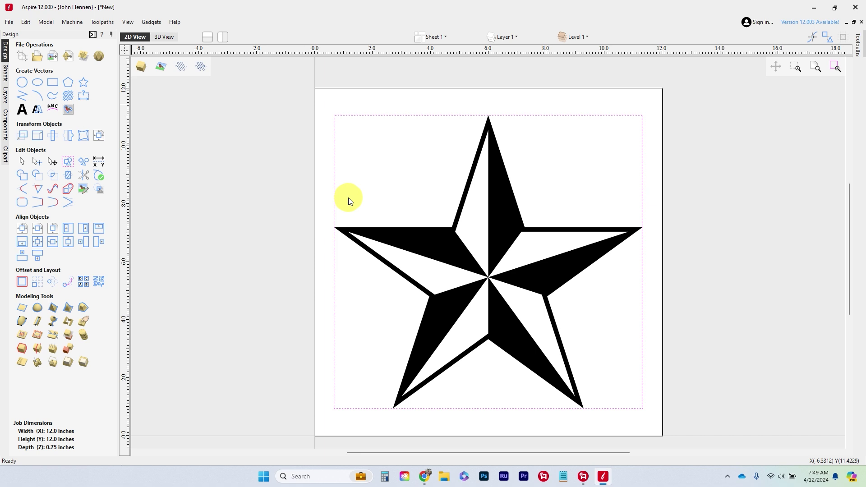
pyautogui.click(465, 213)
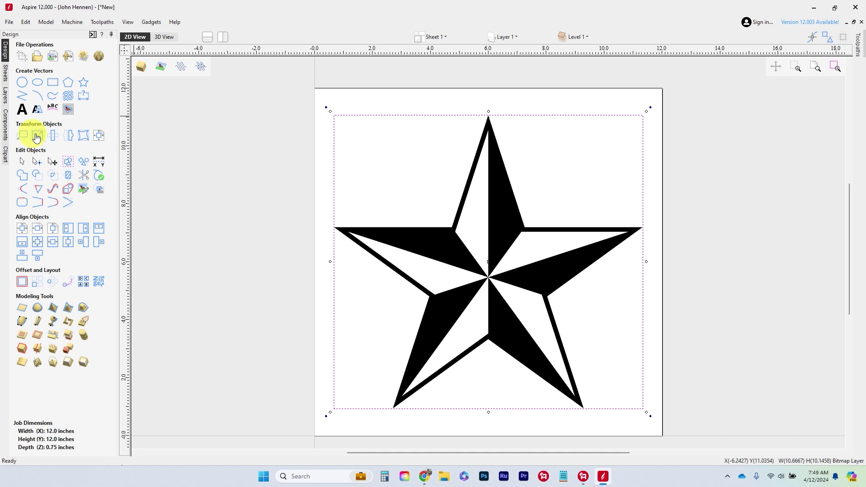
pyautogui.click(68, 115)
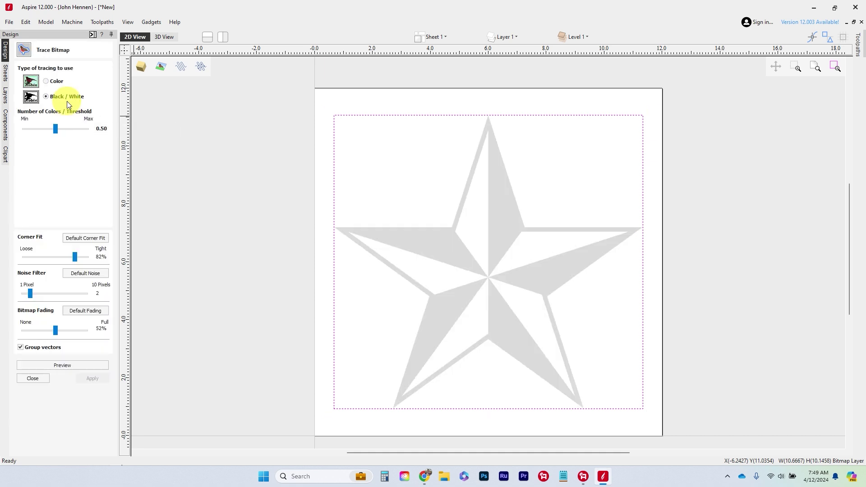
pyautogui.click(65, 365)
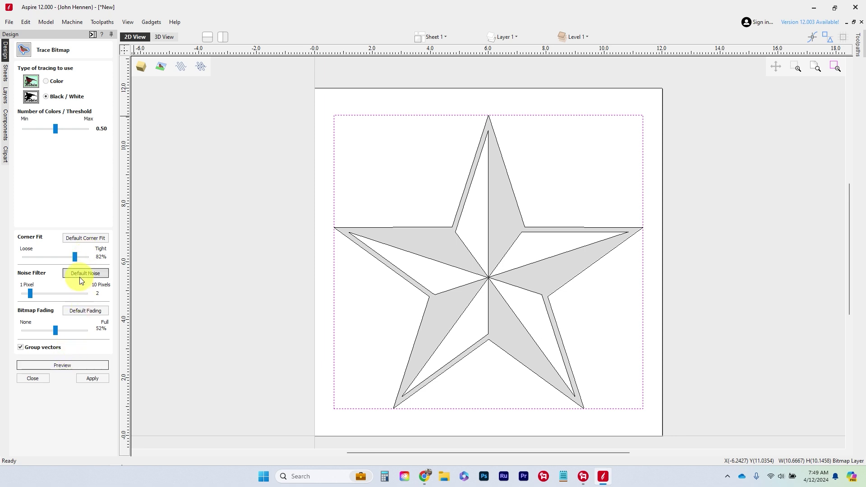
pyautogui.click(91, 379)
pyautogui.click(44, 378)
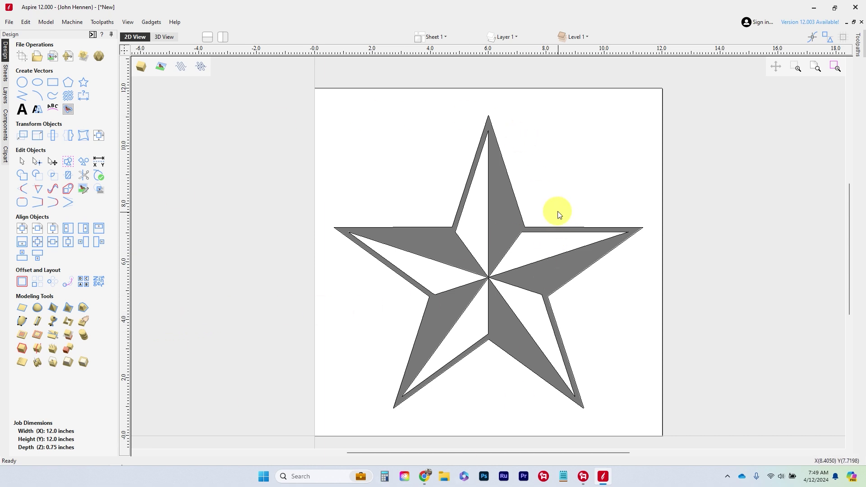
# Turn off the star bitmap's visibility so only the traced star outlines show.
pyautogui.click(509, 38)
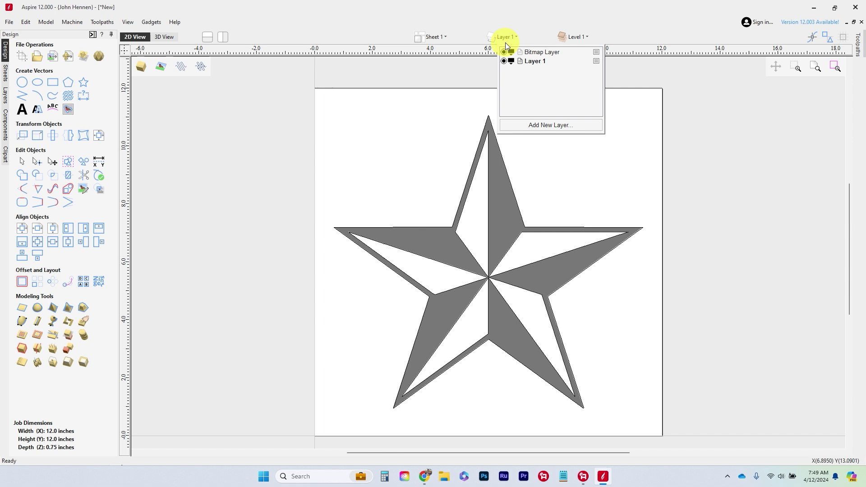
pyautogui.click(504, 52)
pyautogui.click(504, 52)
pyautogui.click(481, 66)
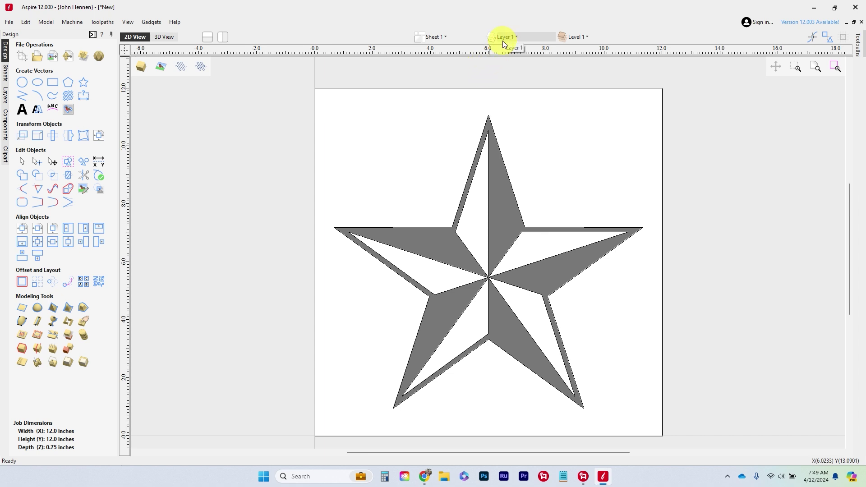
pyautogui.click(160, 69)
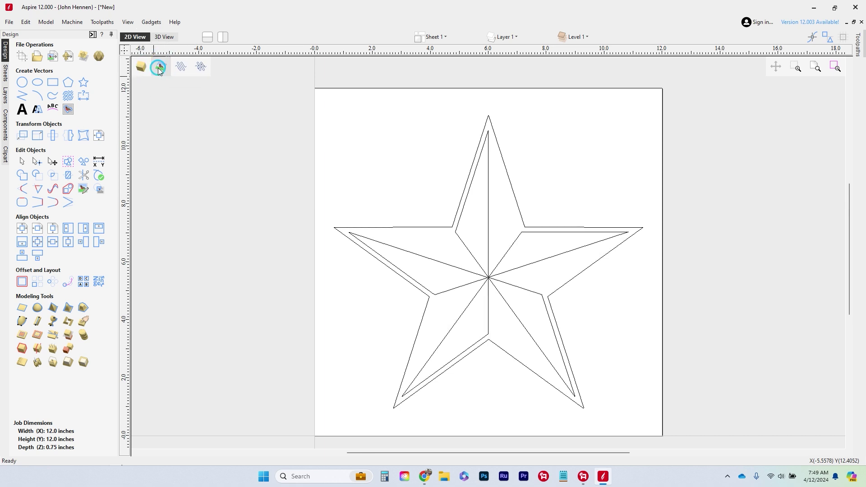
pyautogui.click(159, 69)
pyautogui.click(159, 68)
pyautogui.click(158, 67)
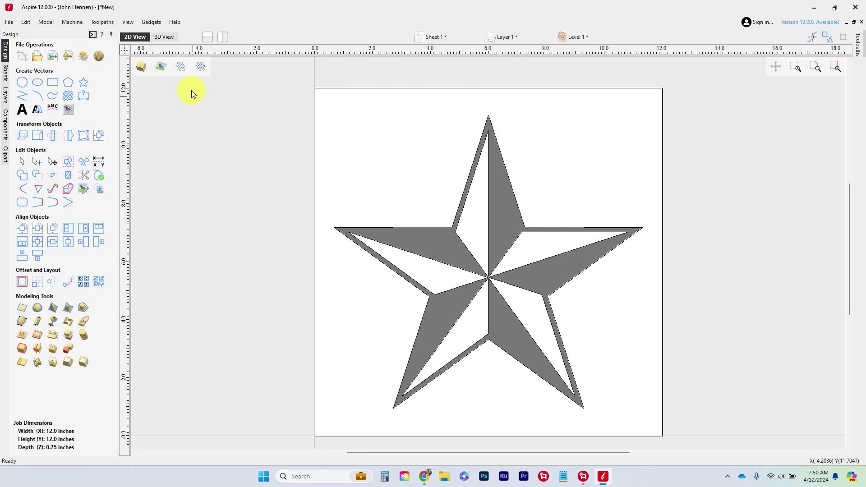
pyautogui.click(161, 69)
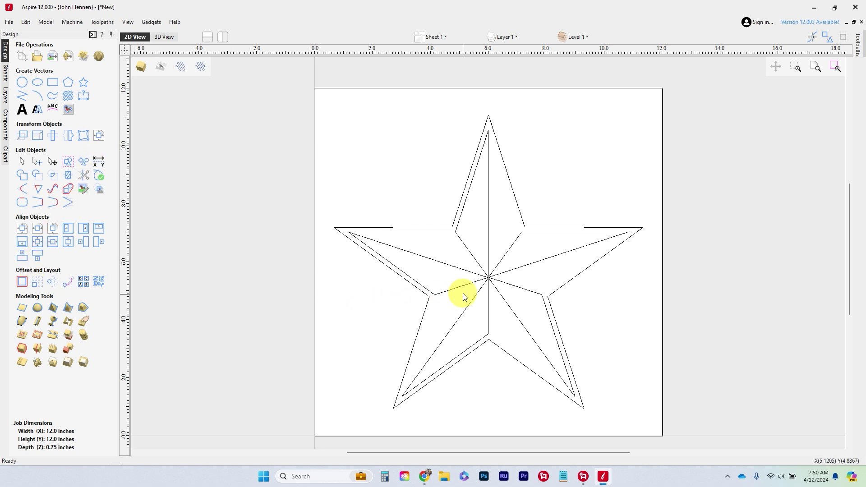
# Start a stepped profile polyline above the sheet: top edge, small step, diagonal slope, horizontal run.
pyautogui.scroll(-3, 338, 286)
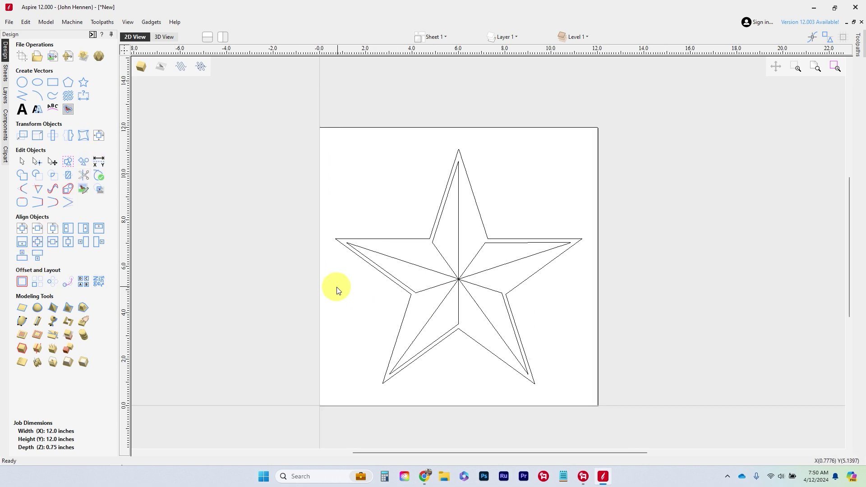
pyautogui.scroll(-1, 279, 280)
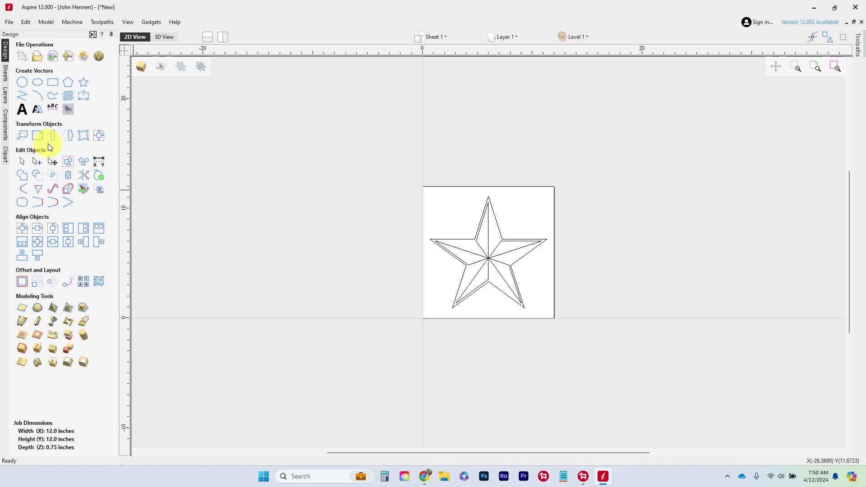
pyautogui.click(22, 97)
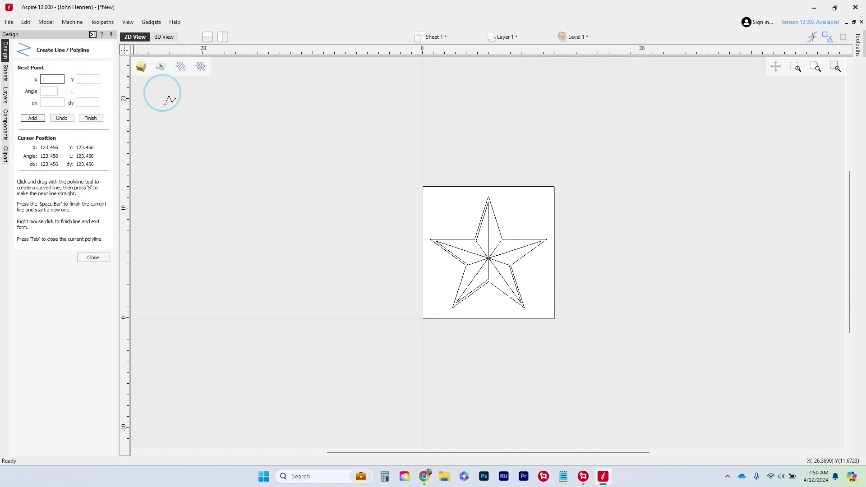
pyautogui.click(625, 80)
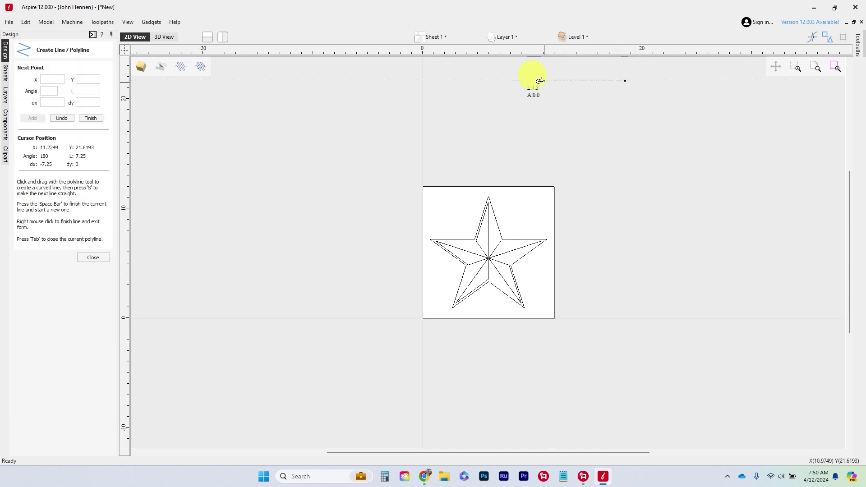
pyautogui.click(501, 81)
pyautogui.click(502, 91)
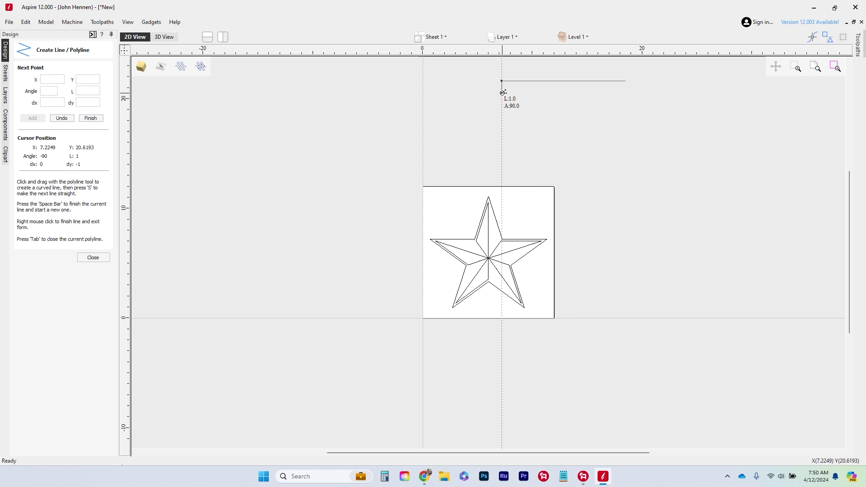
pyautogui.click(523, 91)
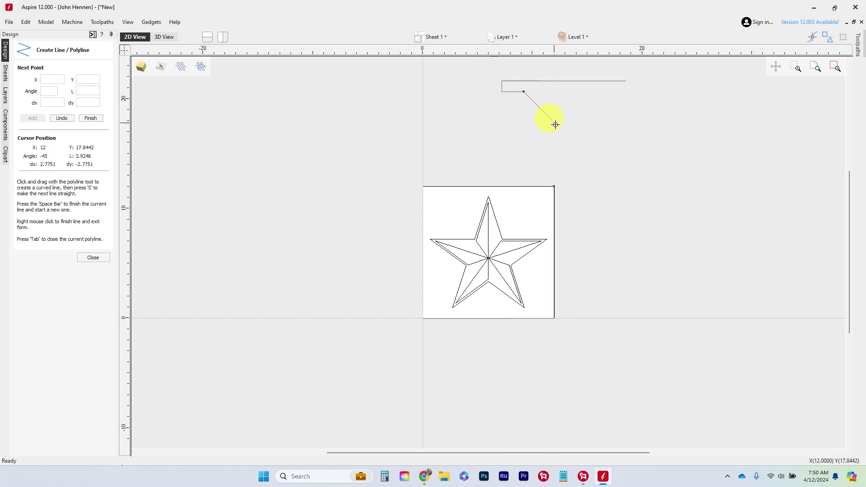
pyautogui.click(579, 148)
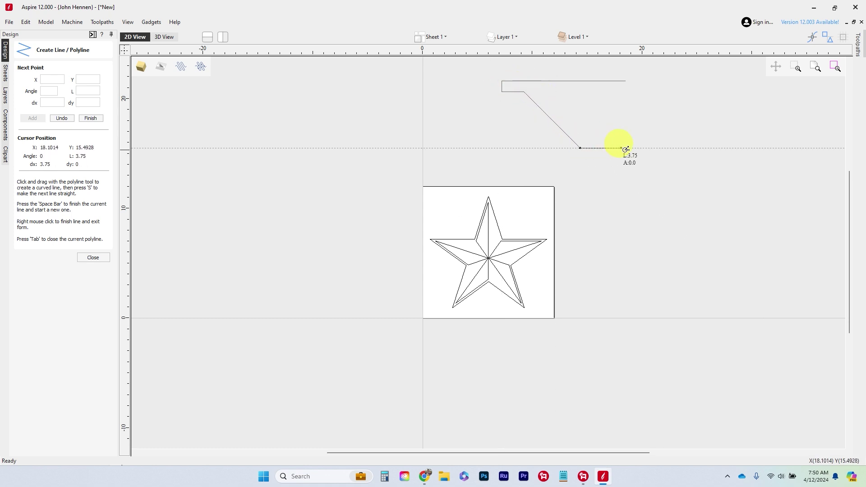
pyautogui.click(643, 148)
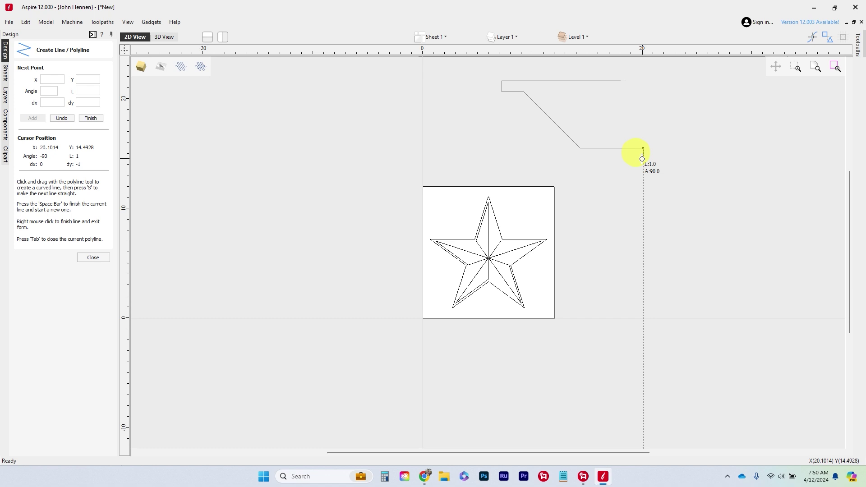
# Complete the profile with a right drop, parallel return diagonal, left step and bottom edge.
pyautogui.click(642, 159)
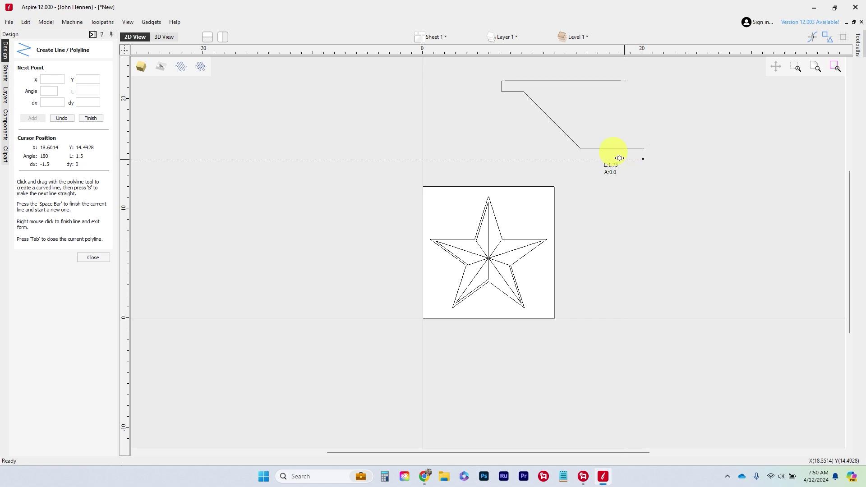
pyautogui.click(586, 159)
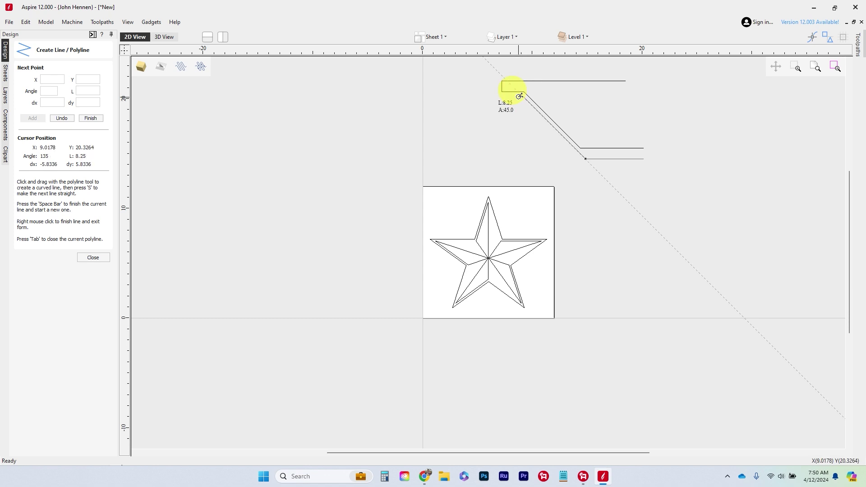
pyautogui.click(520, 96)
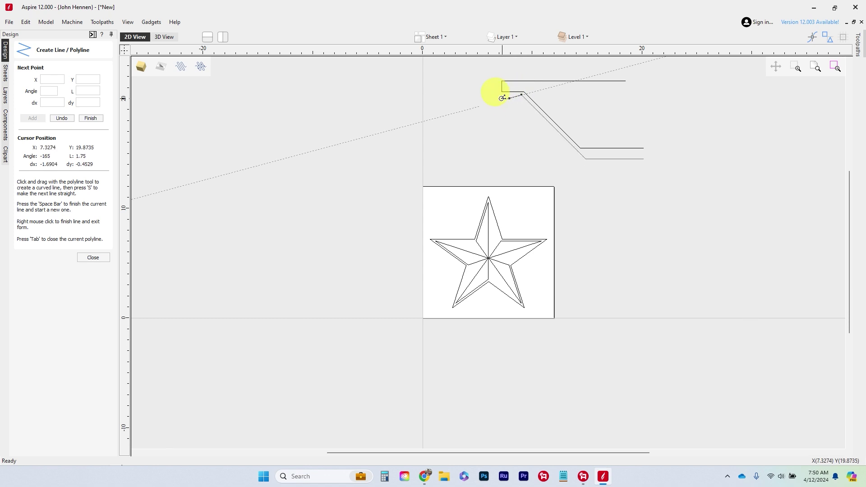
pyautogui.click(488, 95)
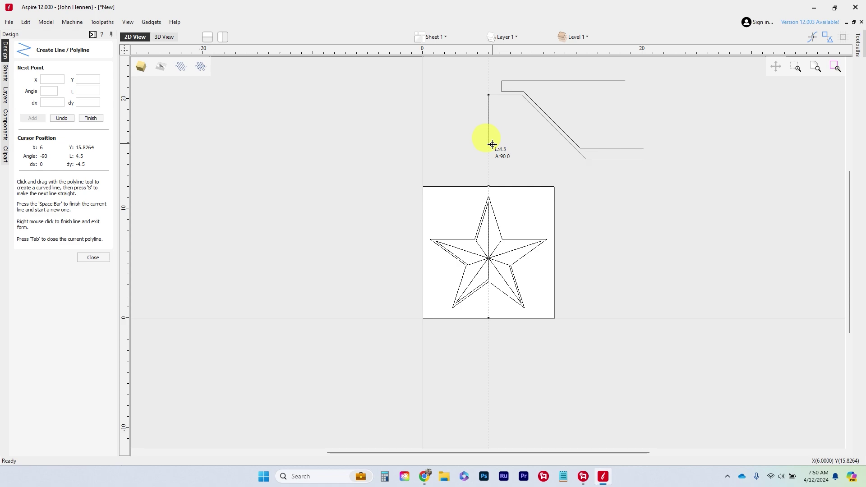
pyautogui.click(492, 175)
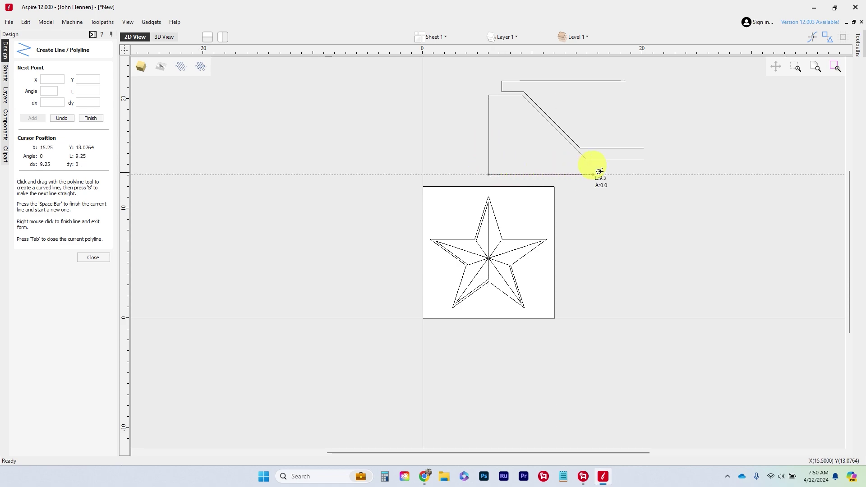
pyautogui.click(637, 174)
pyautogui.rightClick(637, 172)
# Move the dashed offset outline slightly to the right.
pyautogui.scroll(4, 557, 108)
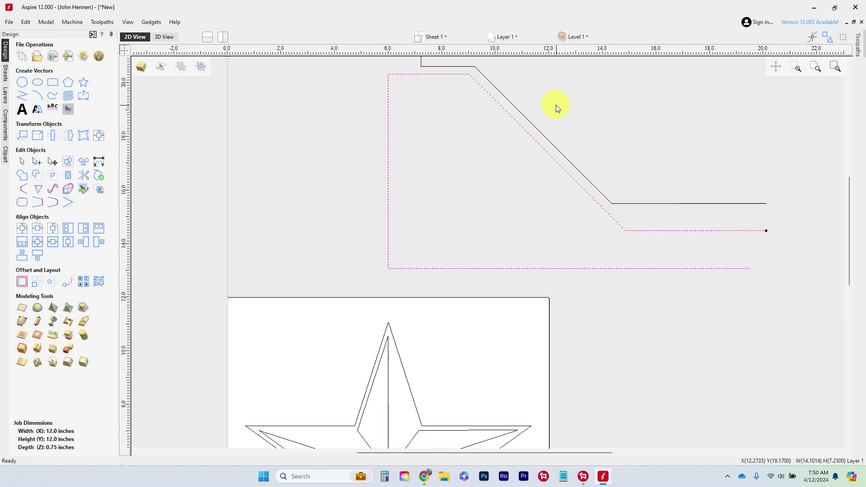
pyautogui.scroll(1, 533, 104)
pyautogui.scroll(-3, 524, 149)
pyautogui.scroll(1, 496, 124)
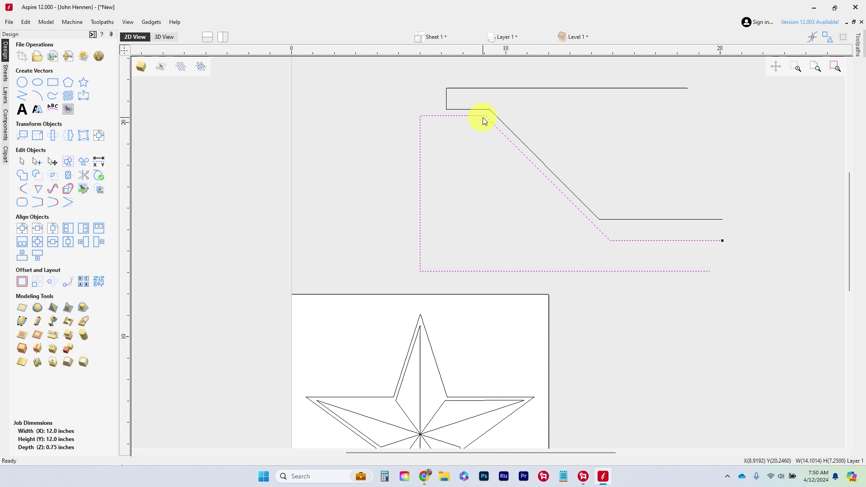
pyautogui.click(485, 117)
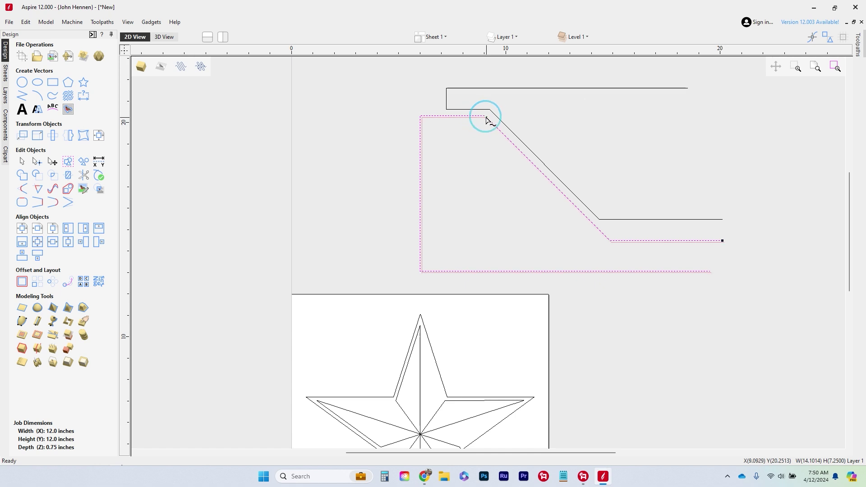
pyautogui.moveTo(485, 116); pyautogui.dragTo(496, 115)
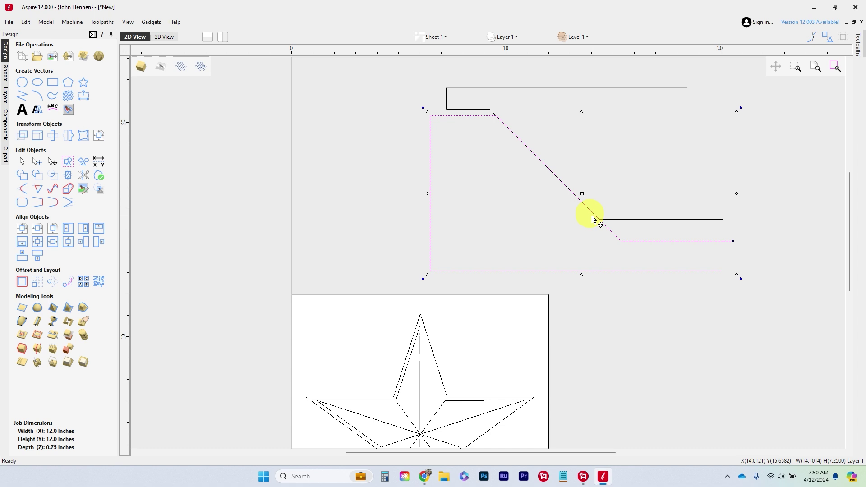
# Node-edit the offset line, pulling its end up-left into a horizontal run below the upper profile.
pyautogui.doubleClick(609, 226)
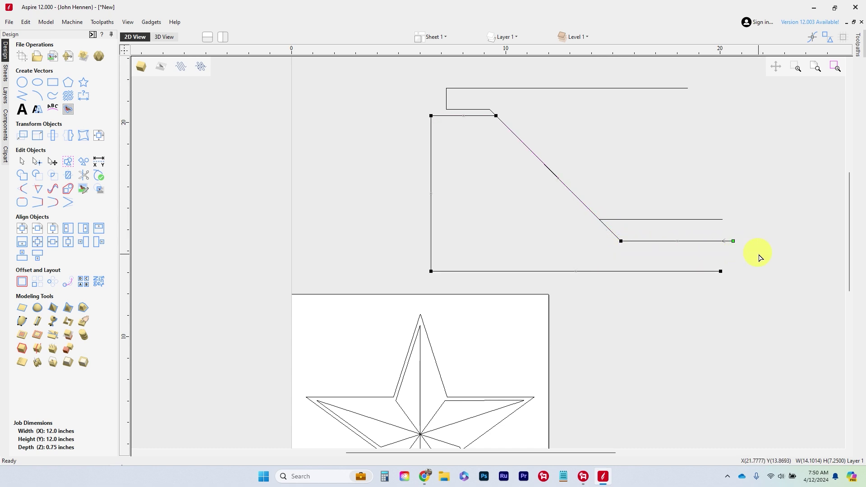
pyautogui.moveTo(621, 241); pyautogui.dragTo(610, 231)
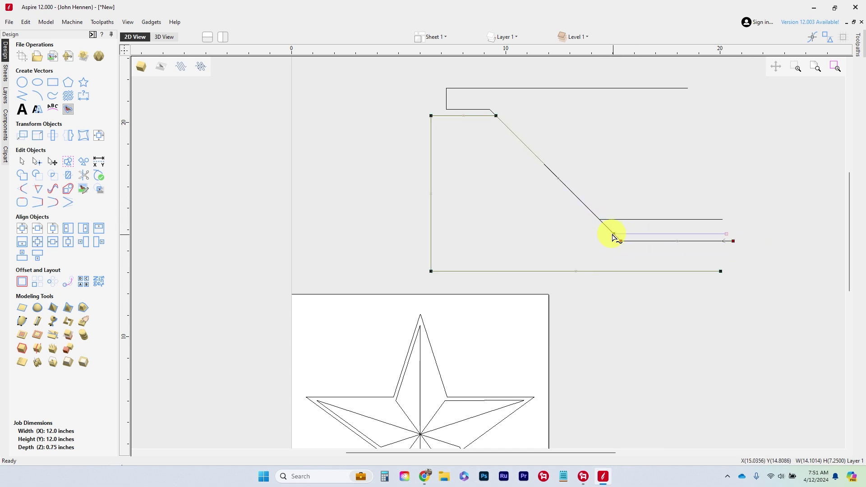
pyautogui.click(551, 234)
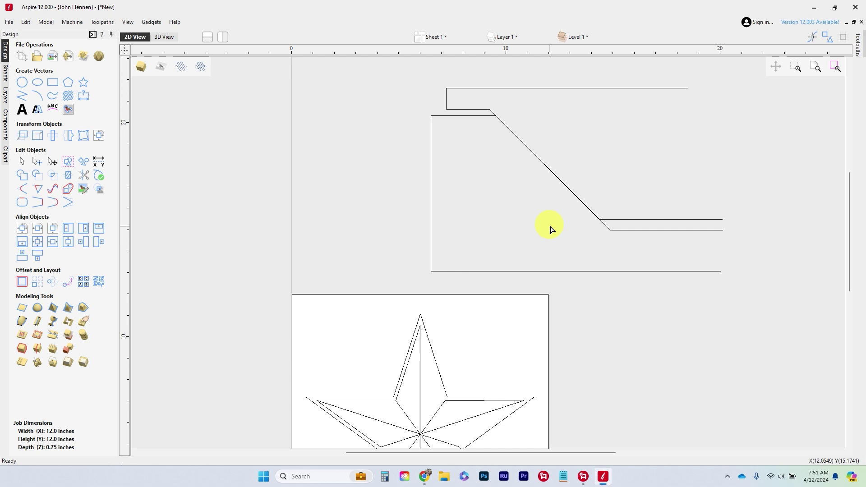
pyautogui.scroll(-2, 545, 221)
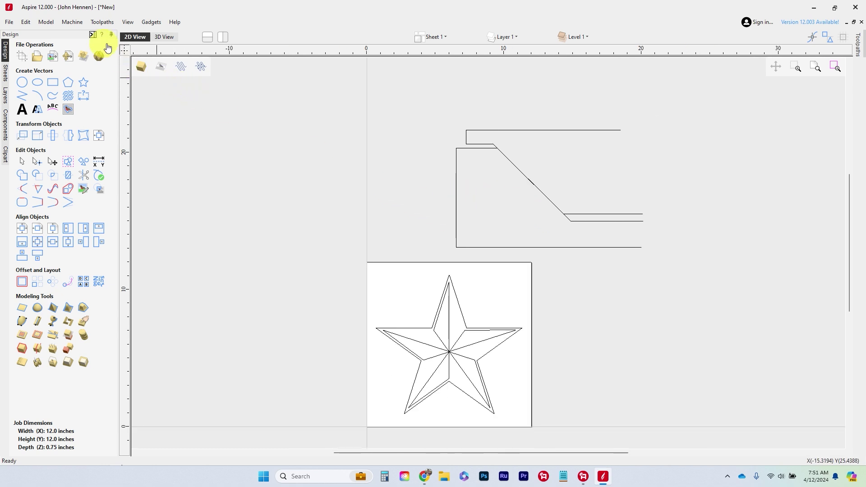
# Start a VCarve Inlay toolpath with 0.25-inch pocket depth, 0.0625-inch gaps and a 60° V-groove tool.
pyautogui.click(858, 52)
pyautogui.click(849, 34)
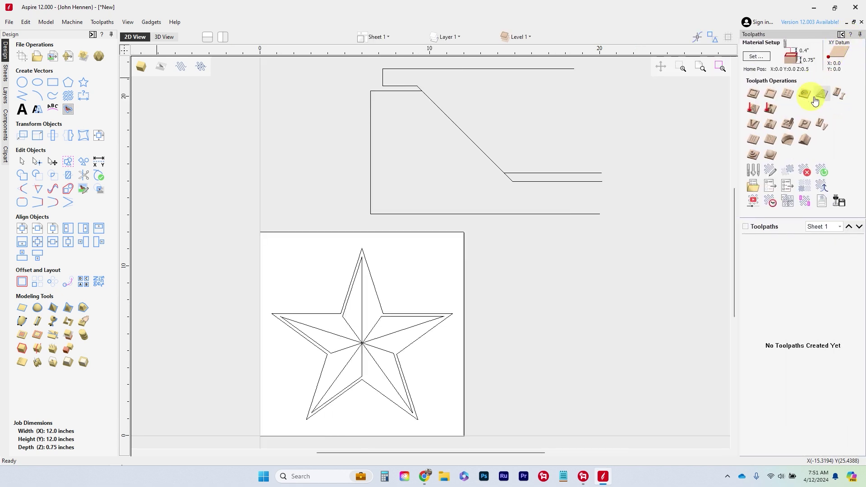
pyautogui.click(820, 132)
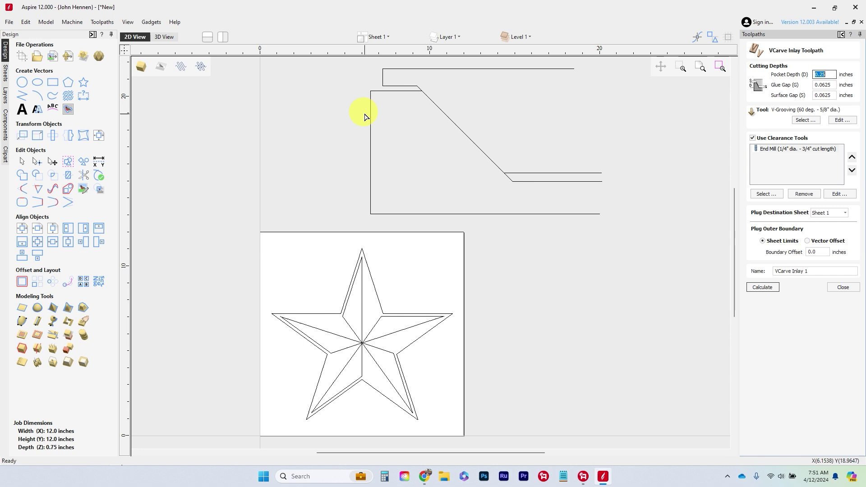
pyautogui.click(422, 94)
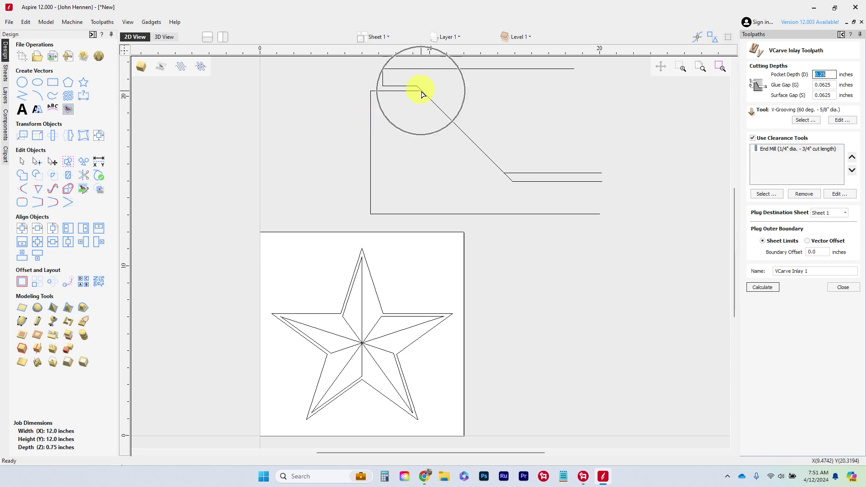
pyautogui.click(504, 175)
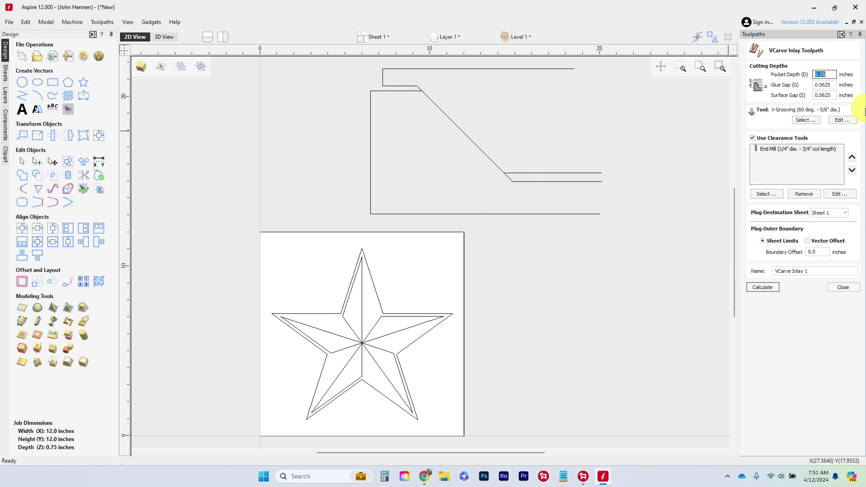
pyautogui.click(823, 72)
pyautogui.moveTo(824, 72); pyautogui.dragTo(805, 77)
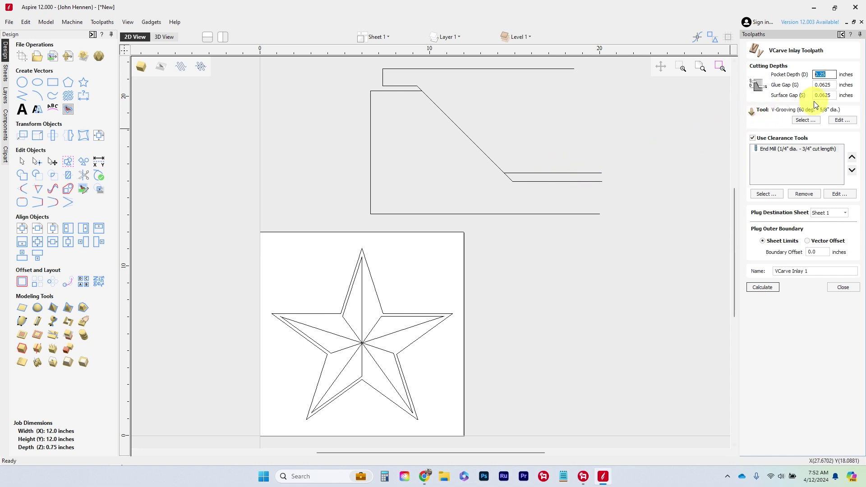
pyautogui.click(400, 88)
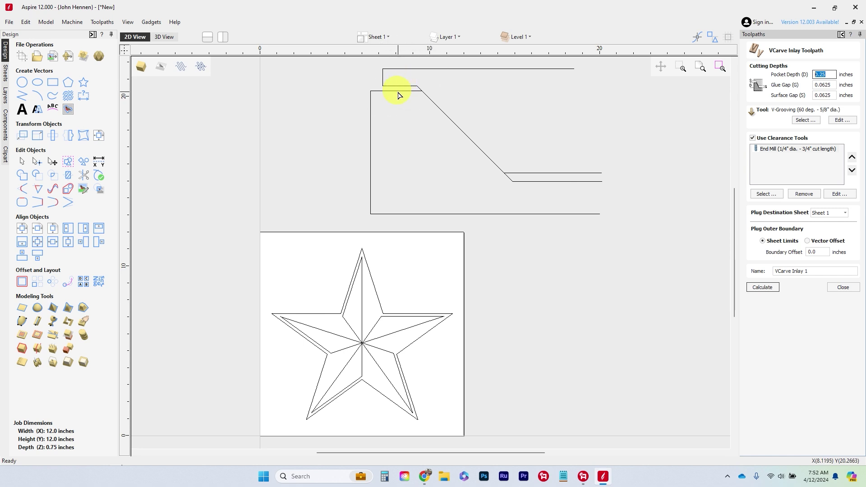
pyautogui.click(397, 90)
# Marquee-select the star, confirm ungrouping its vectors, reselect them and return to selection mode.
pyautogui.moveTo(209, 227); pyautogui.dragTo(556, 419)
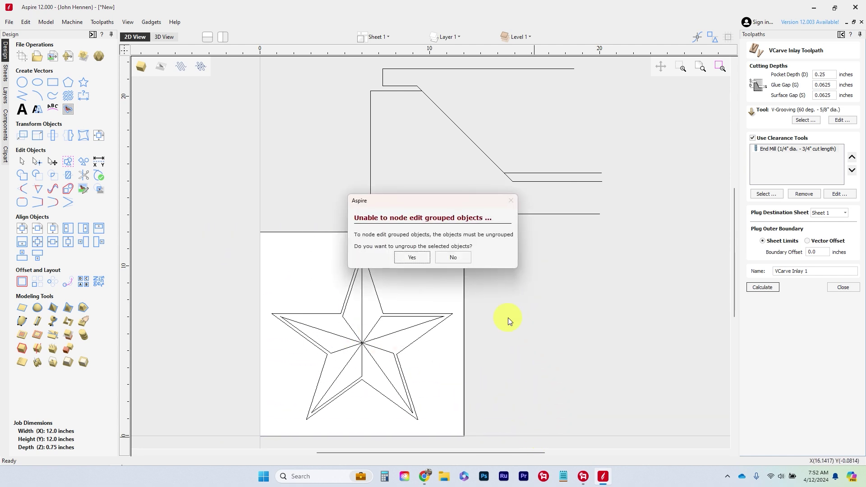
pyautogui.click(416, 257)
pyautogui.click(407, 272)
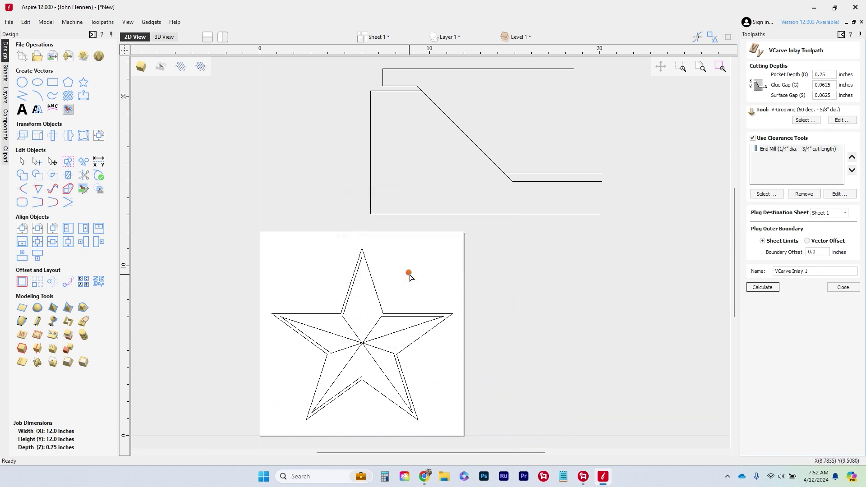
pyautogui.moveTo(235, 241); pyautogui.dragTo(544, 367)
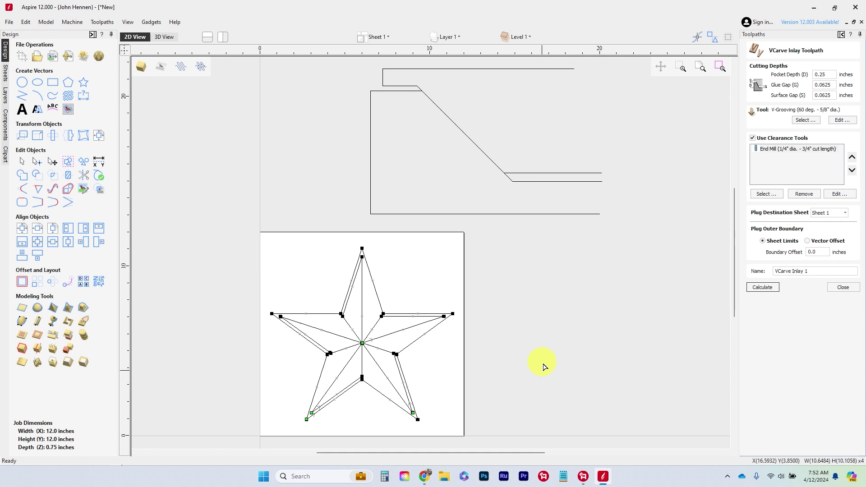
pyautogui.press('n')
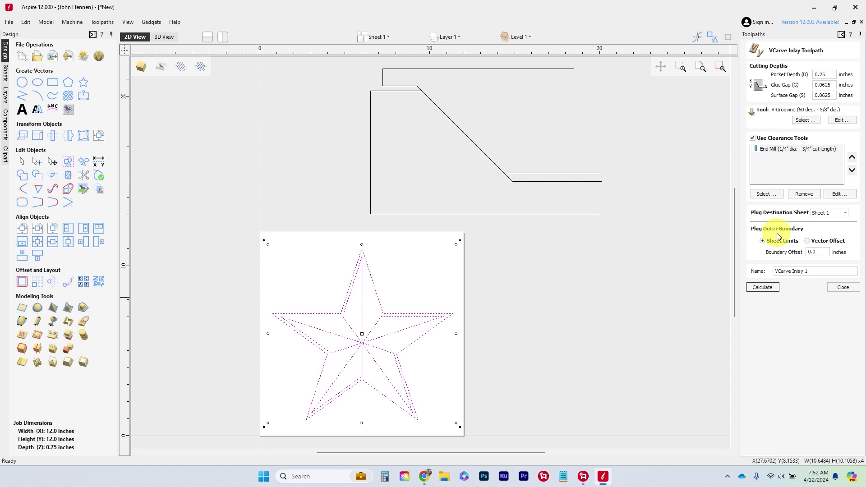
# Draw and move a trial rectangle around the star, delete it, then select all four star vectors.
pyautogui.click(53, 83)
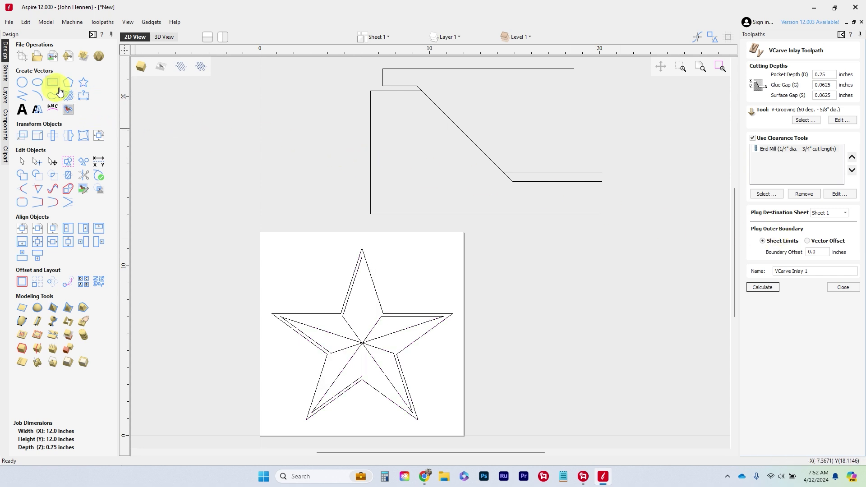
pyautogui.moveTo(242, 232)
pyautogui.mouseDown()
pyautogui.moveTo(493, 402)
pyautogui.moveTo(506, 435)
pyautogui.moveTo(492, 445)
pyautogui.mouseUp()
pyautogui.press('Escape')
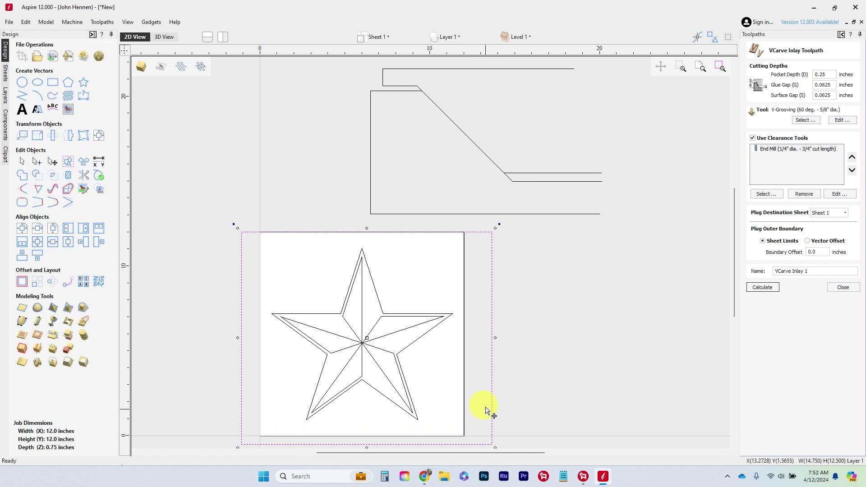
pyautogui.moveTo(492, 393); pyautogui.dragTo(484, 376)
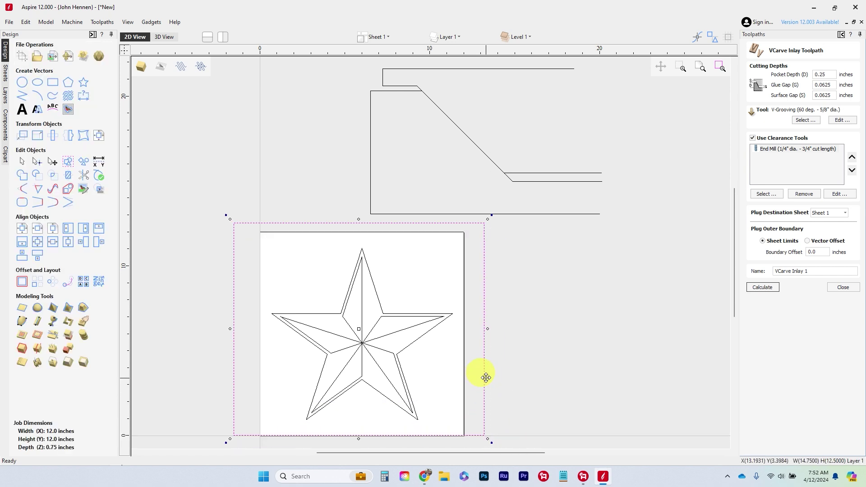
pyautogui.click(524, 385)
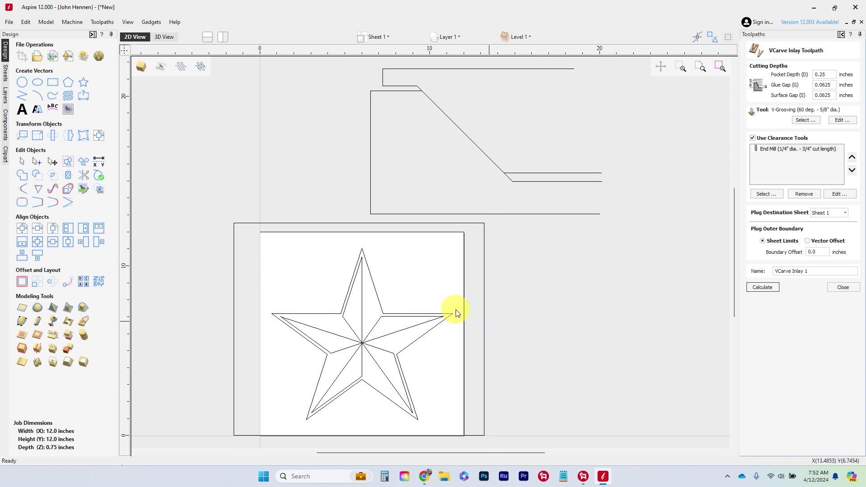
pyautogui.click(248, 225)
pyautogui.press('Delete')
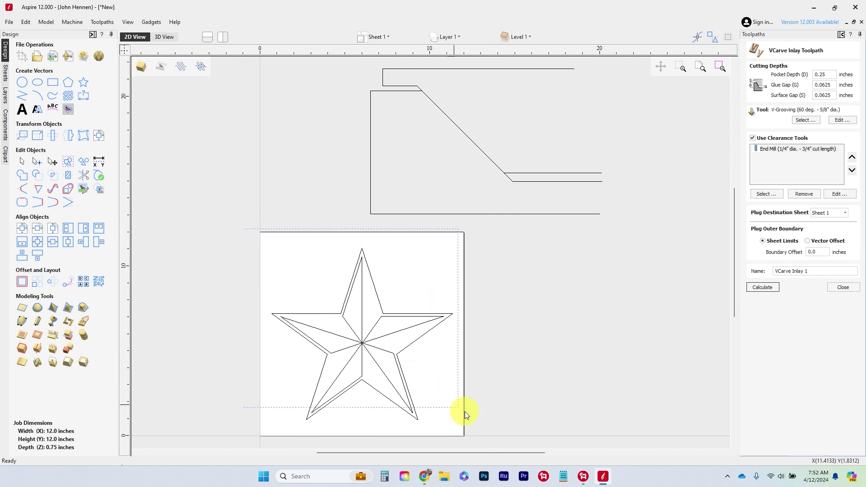
pyautogui.hotkey('ctrl', 'a')
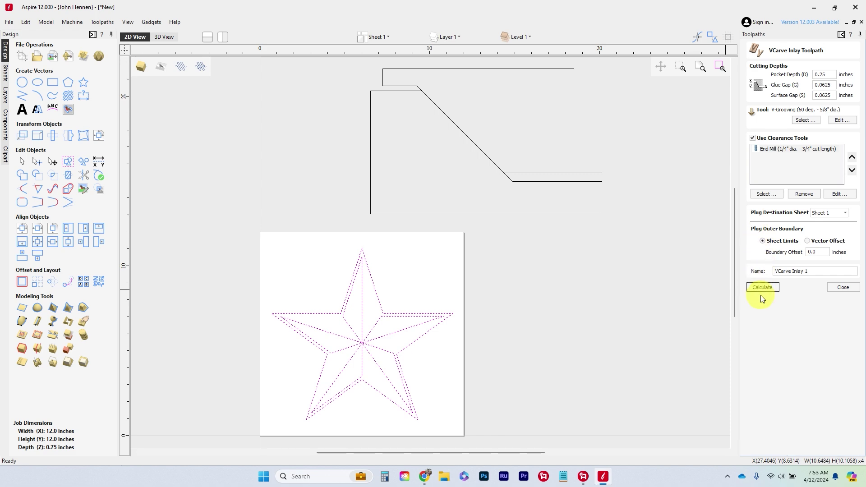
# Calculate the star VCarve inlay, generating pocket, plug and clearance toolpaths.
pyautogui.click(750, 287)
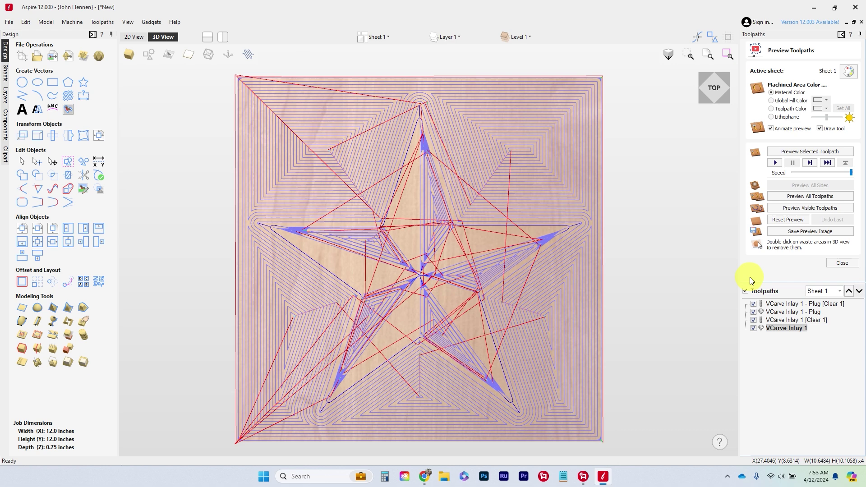
# Hide VCarve Inlay 1 and its Clear 1 toolpath, preview the visible toolpaths, and orbit the 3D result.
pyautogui.click(754, 320)
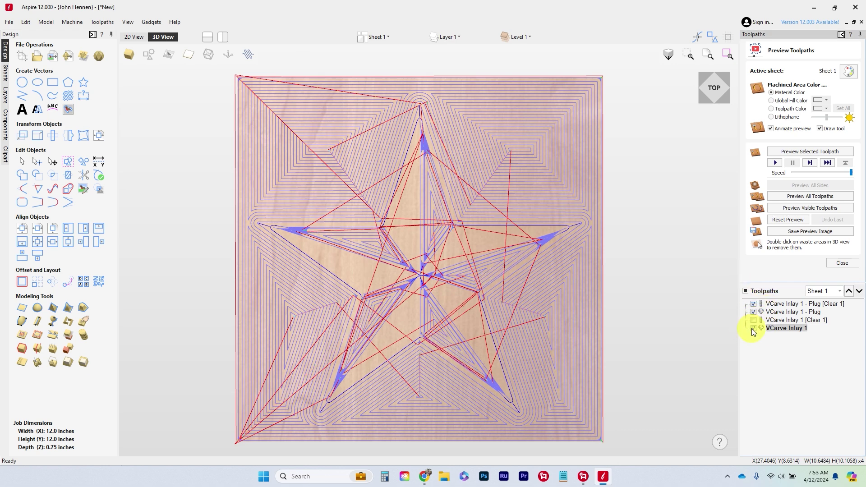
pyautogui.click(754, 328)
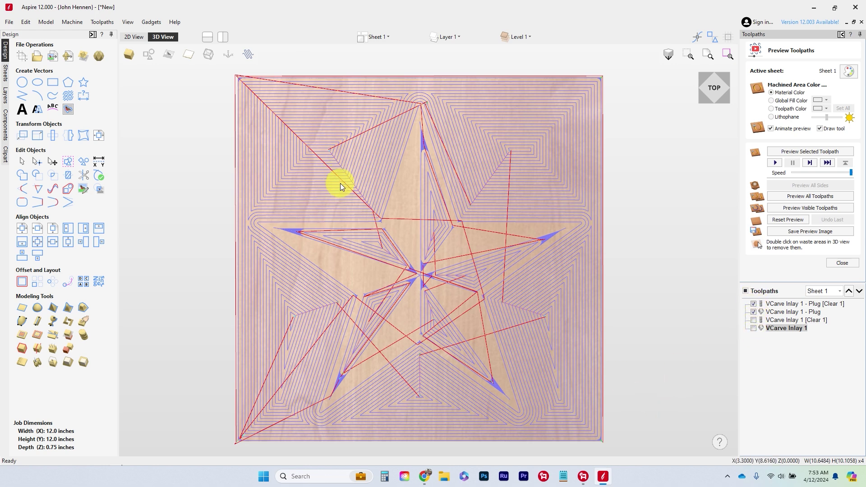
pyautogui.click(794, 207)
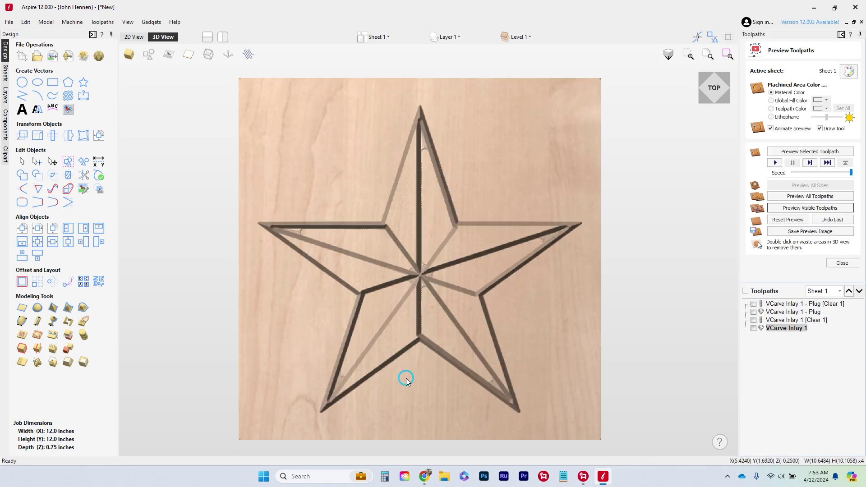
pyautogui.moveTo(411, 363); pyautogui.dragTo(441, 227)
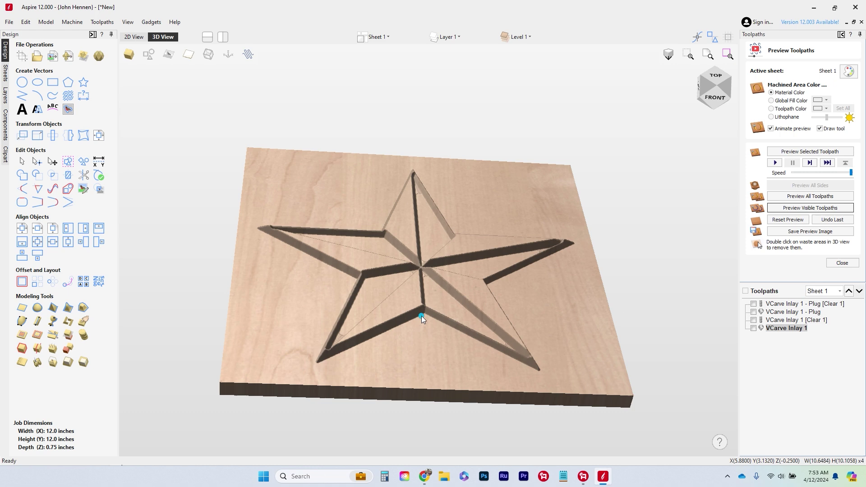
pyautogui.moveTo(407, 334); pyautogui.dragTo(391, 391)
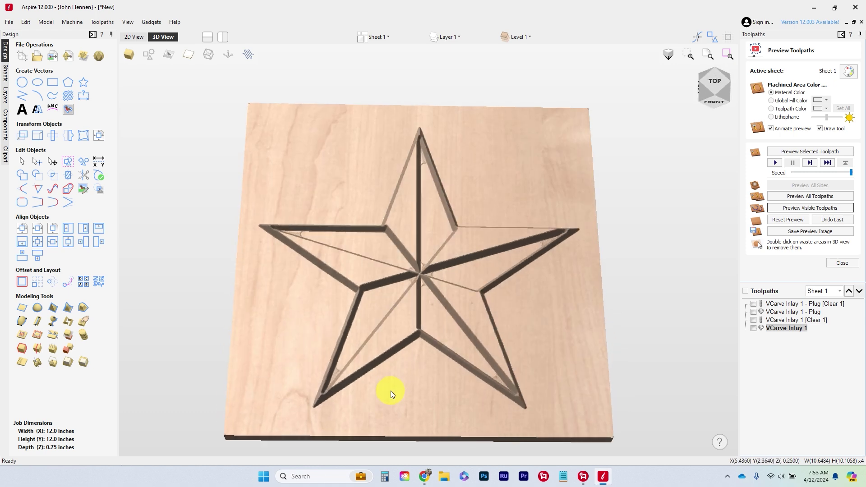
pyautogui.moveTo(249, 255); pyautogui.dragTo(704, 203)
# Check VCarve Inlay 1 and VCarve Inlay 1 [Clear 1], then inspect the board from the bottom view.
pyautogui.moveTo(415, 166); pyautogui.dragTo(737, 303)
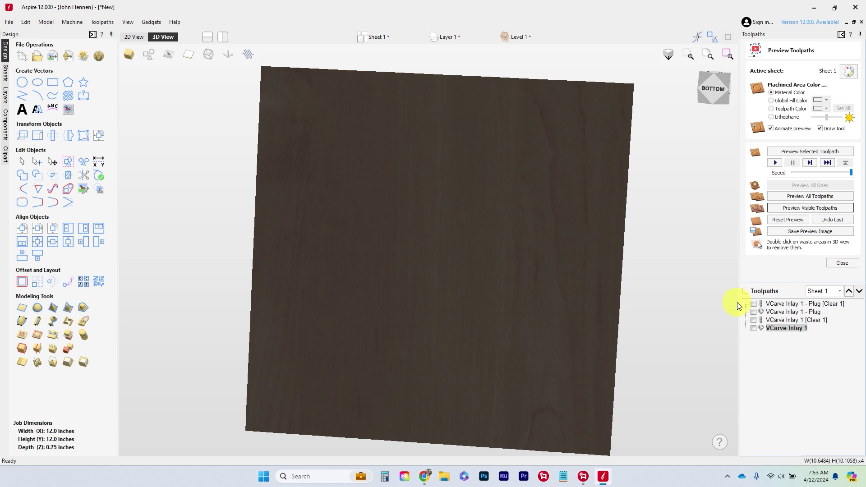
pyautogui.click(753, 320)
pyautogui.click(753, 328)
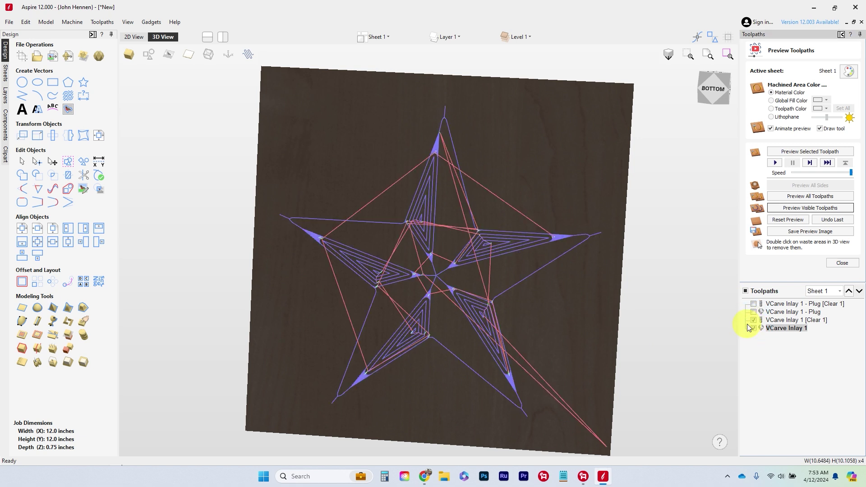
pyautogui.moveTo(564, 195); pyautogui.dragTo(436, 284)
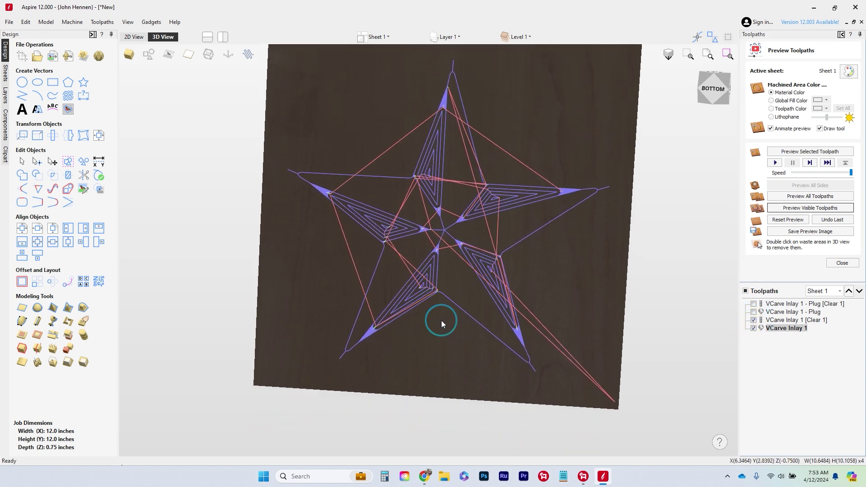
pyautogui.moveTo(440, 346); pyautogui.dragTo(449, 316)
pyautogui.click(711, 87)
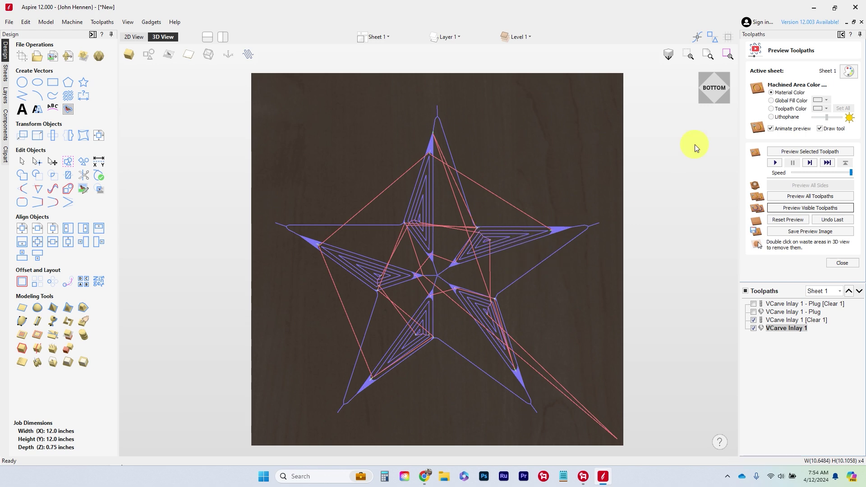
pyautogui.moveTo(649, 238); pyautogui.dragTo(430, 209)
# Snap to the top view, reset the preview, and re-toggle both VCarve Inlay 1 toolpaths on.
pyautogui.press('1')
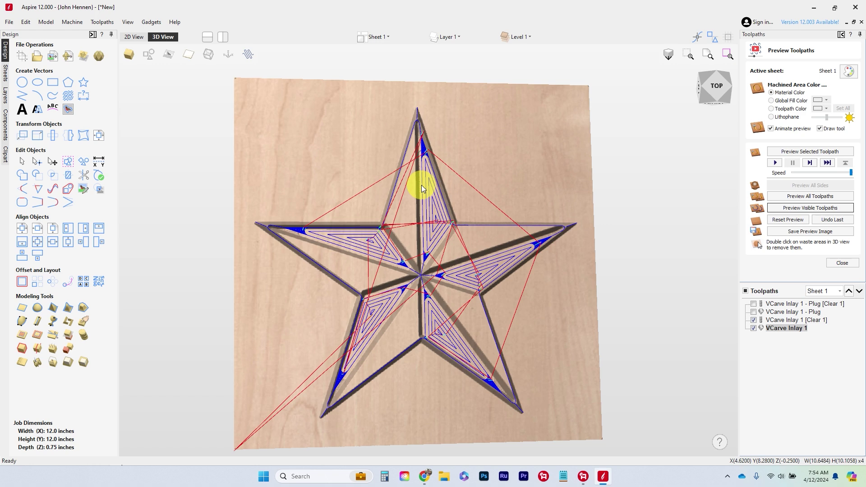
pyautogui.click(714, 88)
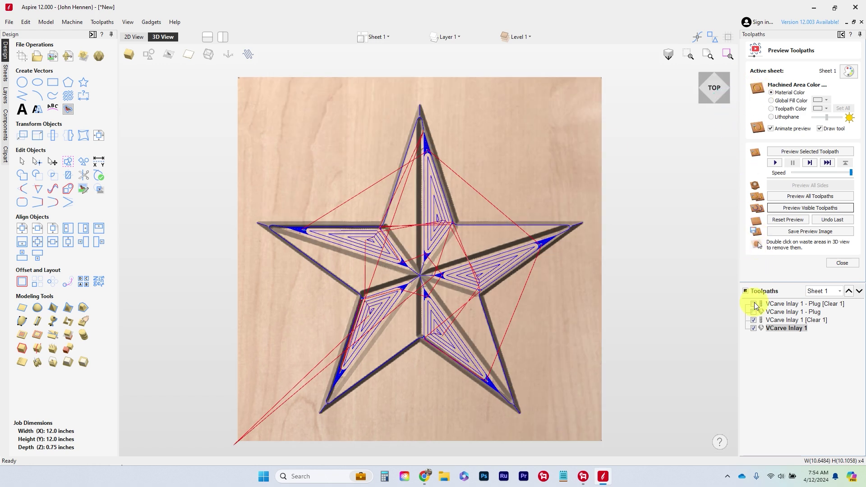
pyautogui.click(784, 219)
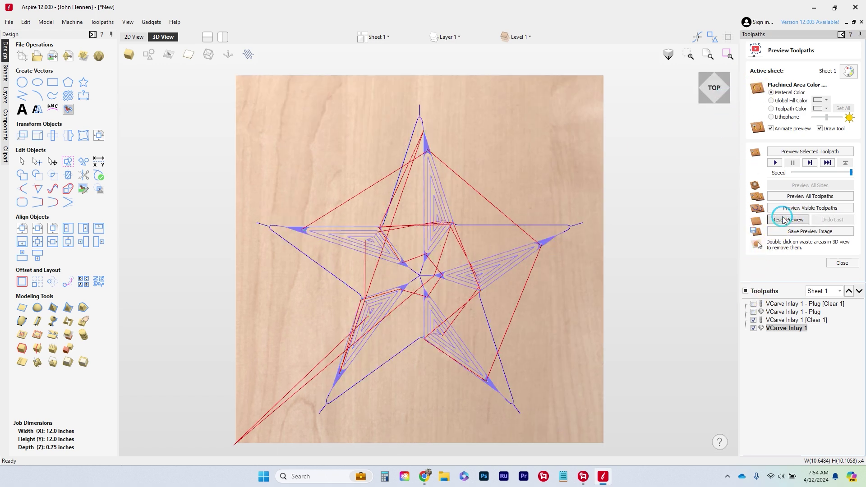
pyautogui.click(753, 328)
pyautogui.click(753, 320)
pyautogui.click(753, 321)
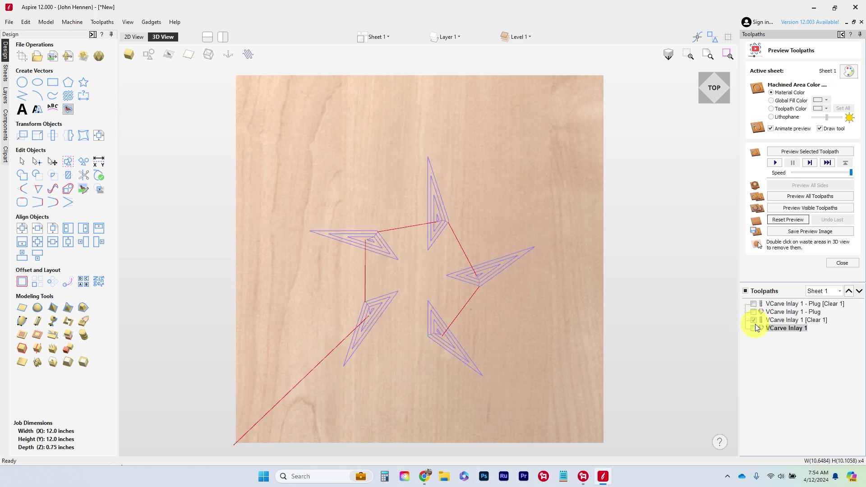
pyautogui.click(753, 328)
# Simulate the visible star pocket toolpaths, view the carving tilted, then go back to the 2D View.
pyautogui.click(810, 208)
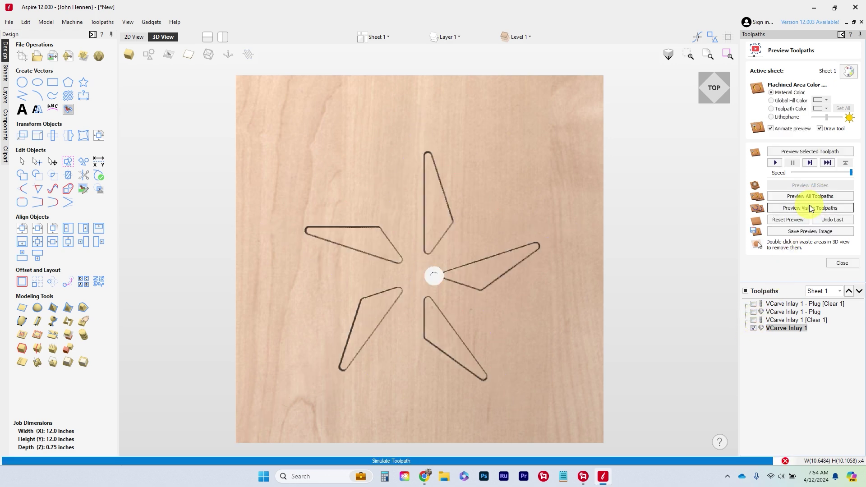
pyautogui.moveTo(454, 341); pyautogui.dragTo(430, 313, button='middle')
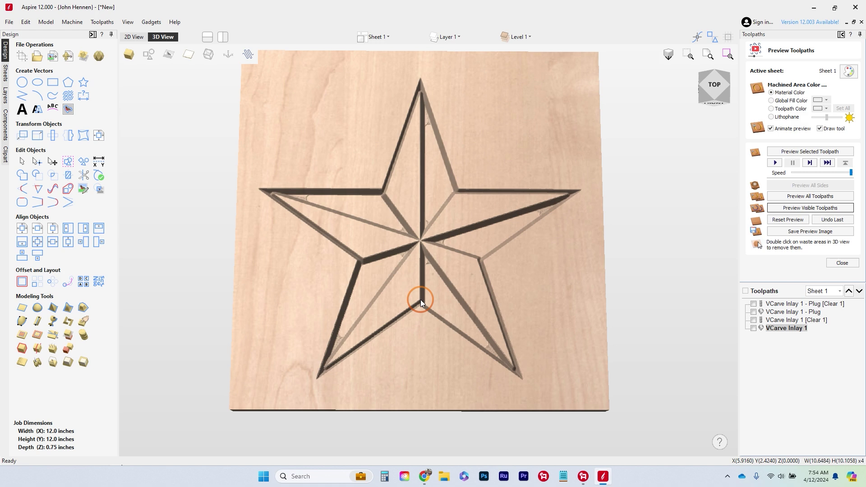
pyautogui.moveTo(421, 299); pyautogui.dragTo(414, 198)
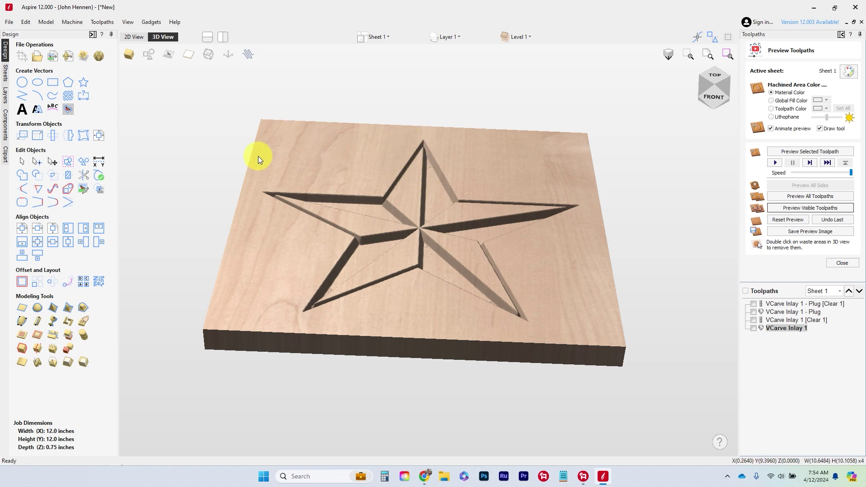
pyautogui.click(135, 37)
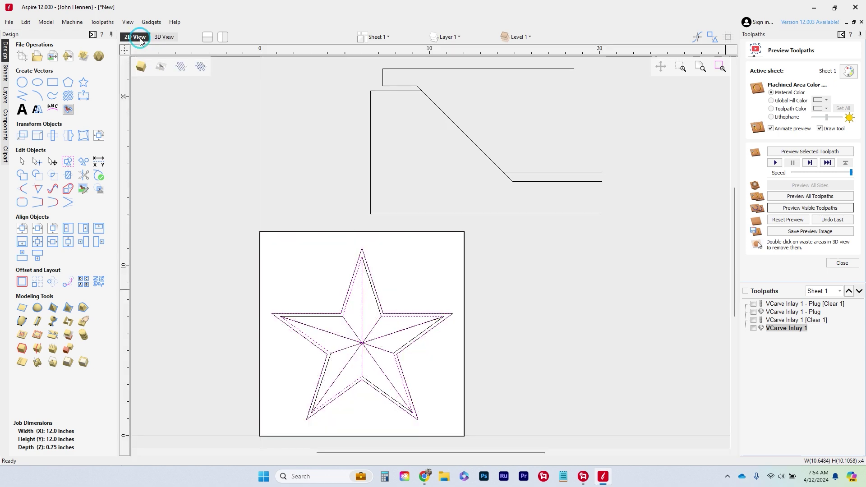
# Draw a 13.75 x 13.75 inch rectangle and centre it in the material.
pyautogui.click(53, 82)
pyautogui.scroll(-1, 328, 164)
pyautogui.scroll(-1, 328, 164)
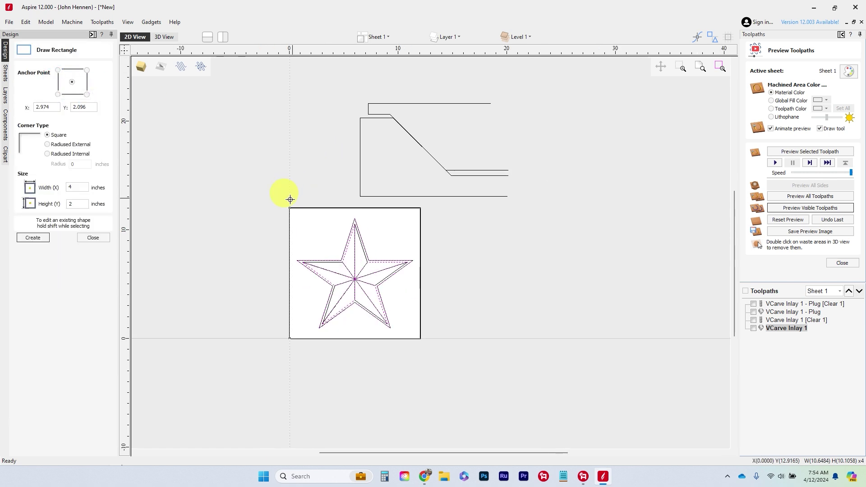
pyautogui.moveTo(279, 198); pyautogui.dragTo(427, 345)
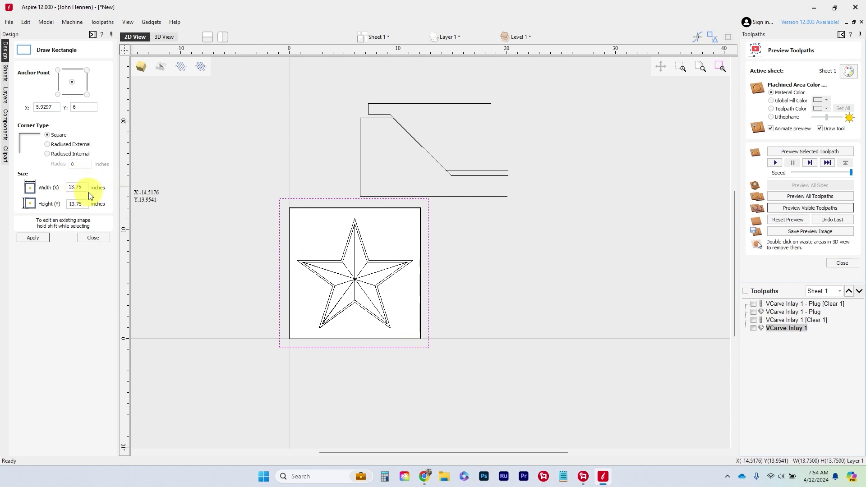
pyautogui.click(91, 238)
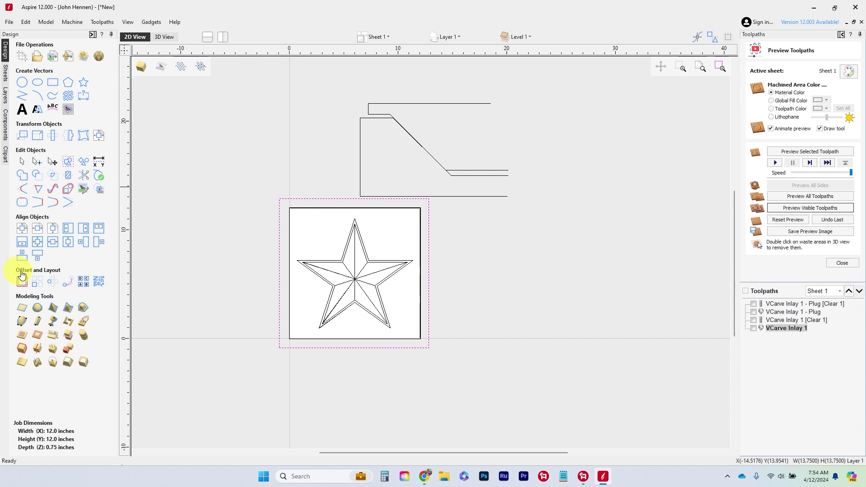
pyautogui.click(23, 228)
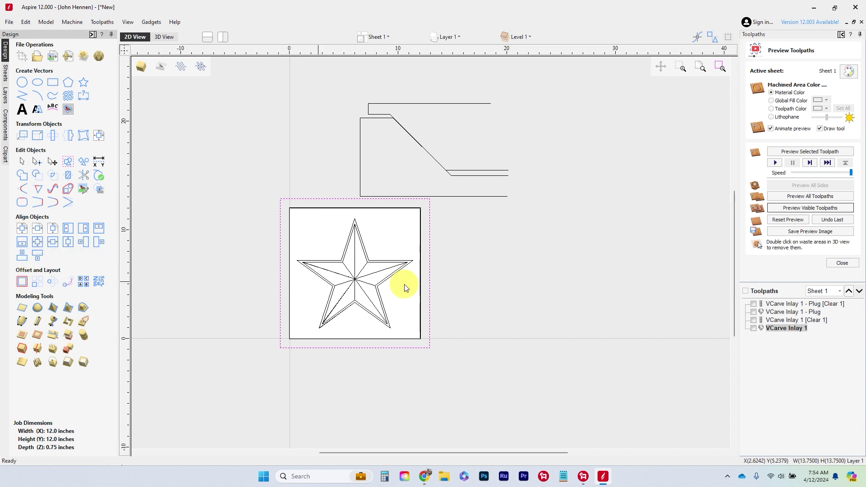
# Close the toolpath preview and start a new Pocket toolpath with Cut Depth 0.
pyautogui.click(842, 263)
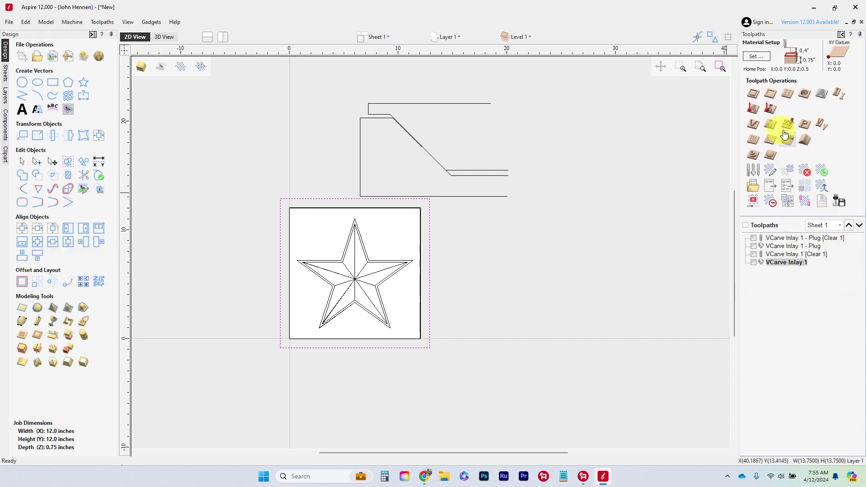
pyautogui.click(770, 93)
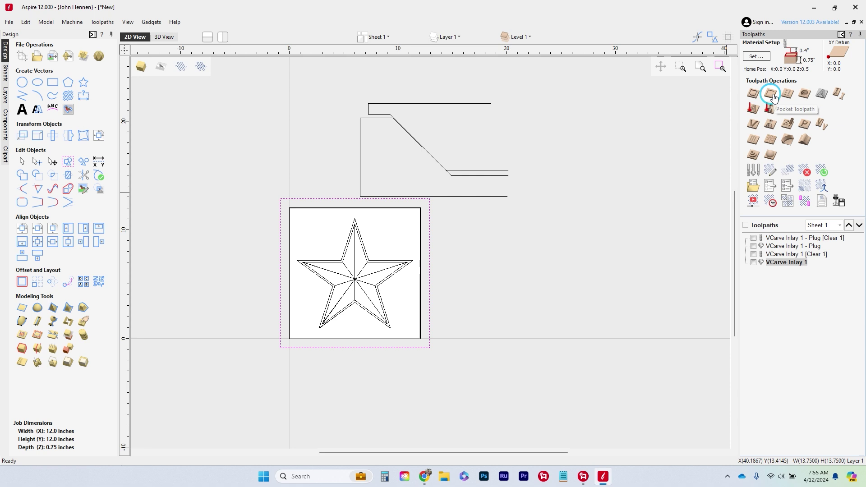
pyautogui.doubleClick(824, 82)
pyautogui.write('0.5')
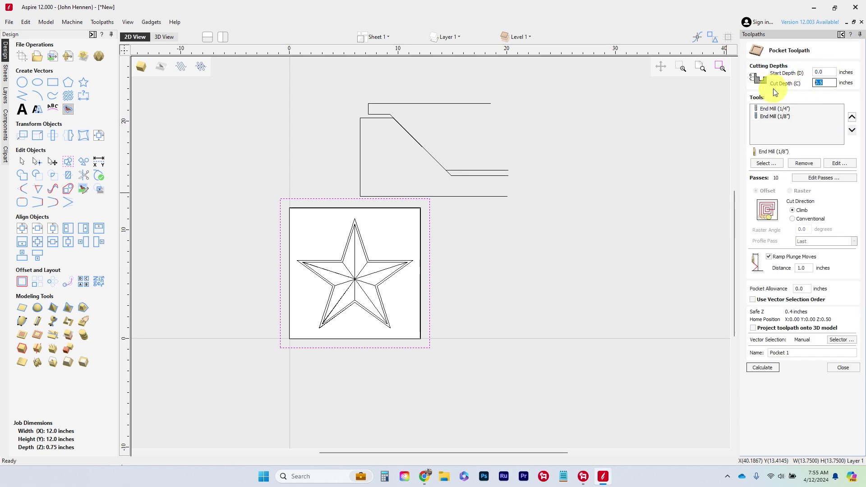
# Replace the tools with Surface Planing (1.25" dia.) as tool number 3 and choose the Raster strategy.
pyautogui.click(806, 164)
pyautogui.click(805, 164)
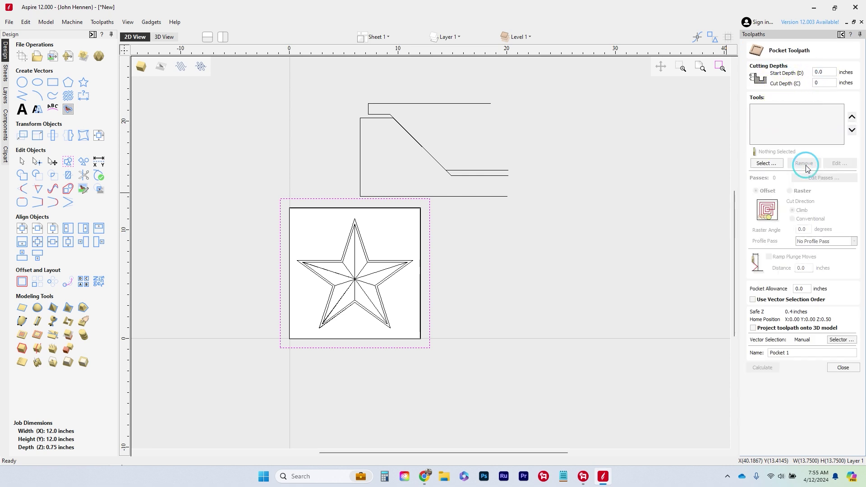
pyautogui.click(769, 163)
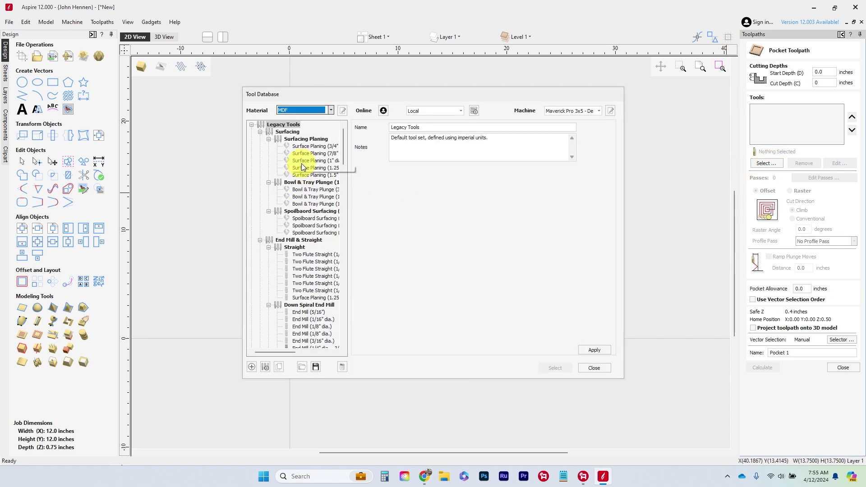
pyautogui.click(309, 168)
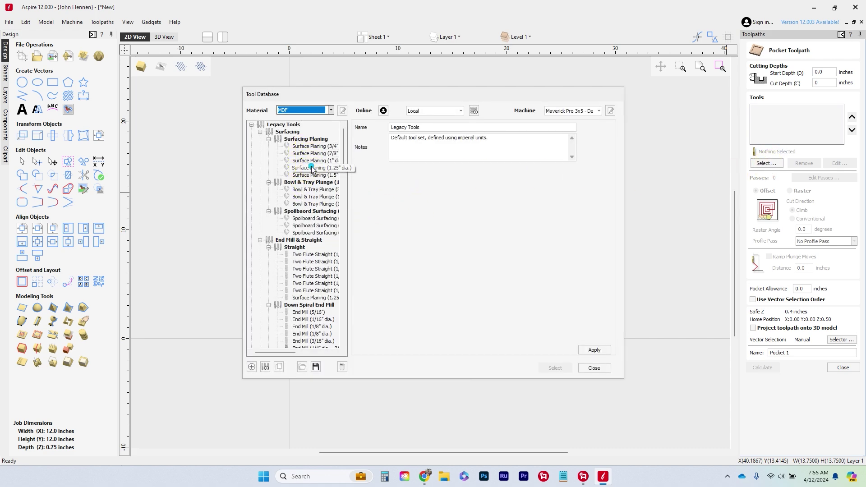
pyautogui.click(441, 246)
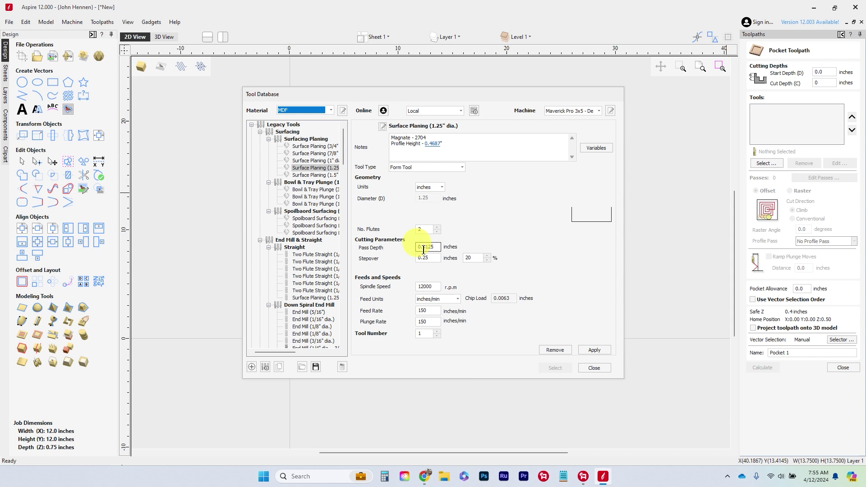
pyautogui.click(438, 332)
pyautogui.click(438, 331)
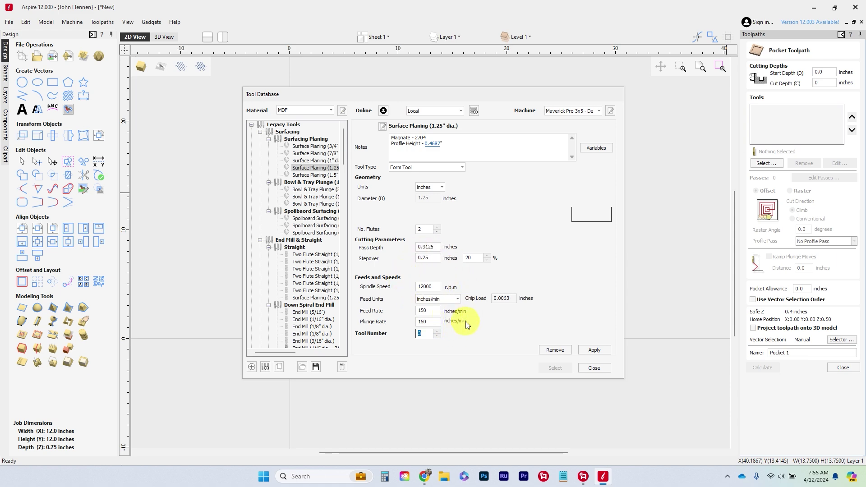
pyautogui.click(586, 351)
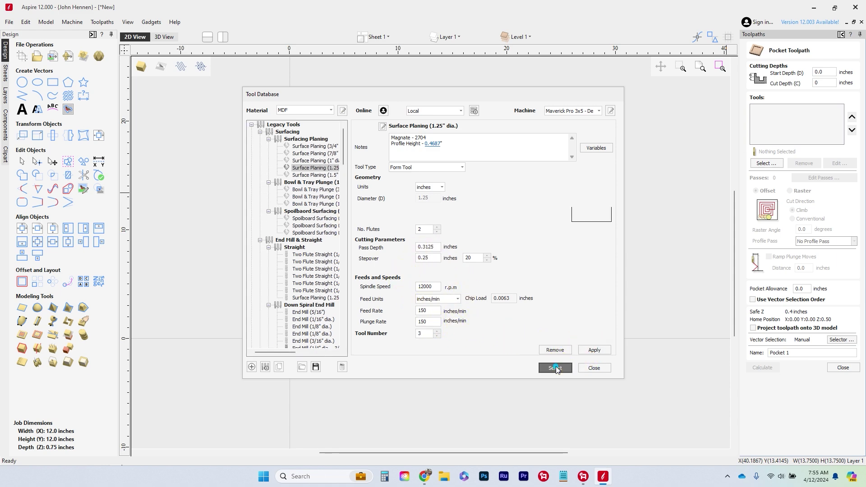
pyautogui.click(555, 368)
pyautogui.click(790, 191)
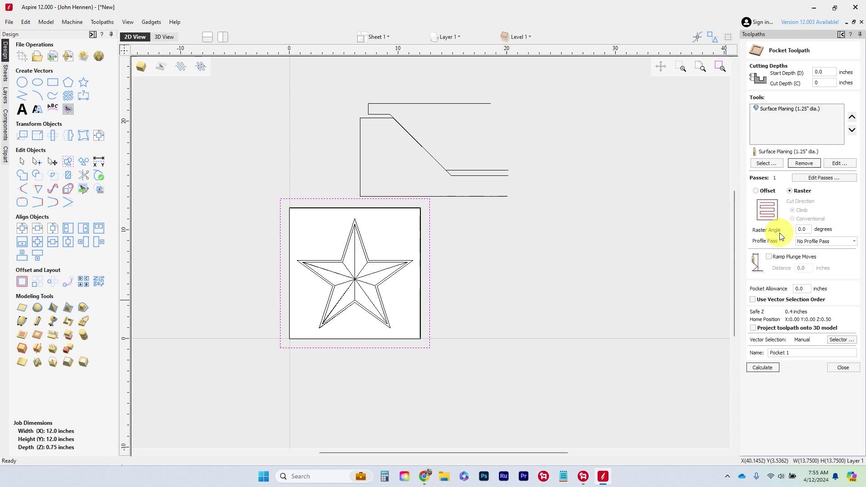
# Calculate Pocket 1, reset the preview, and orbit the 3D view to inspect the raster passes.
pyautogui.click(762, 368)
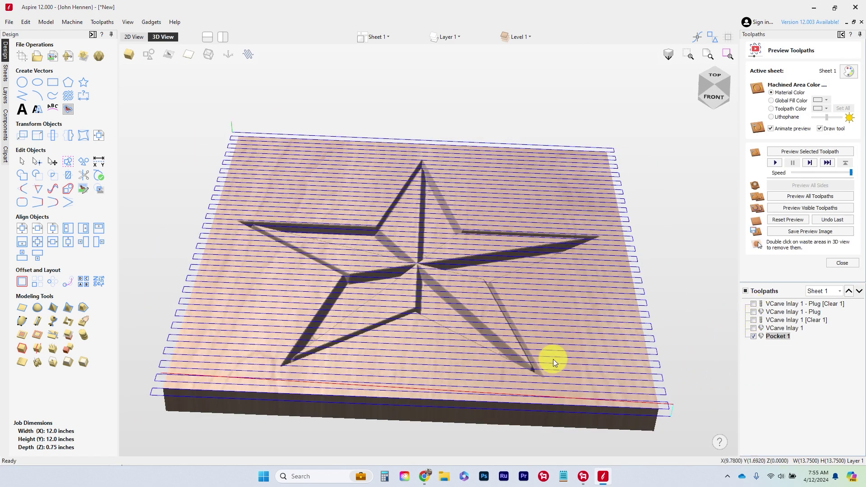
pyautogui.click(788, 220)
pyautogui.moveTo(449, 408); pyautogui.dragTo(464, 324)
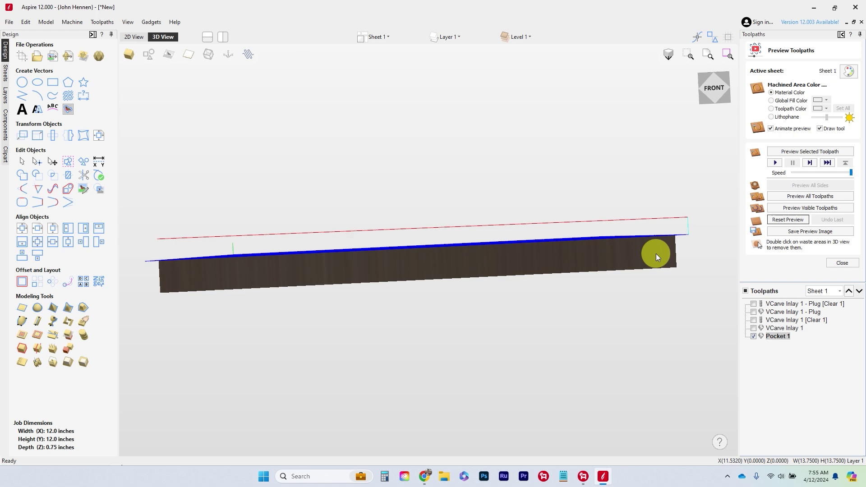
pyautogui.click(419, 323)
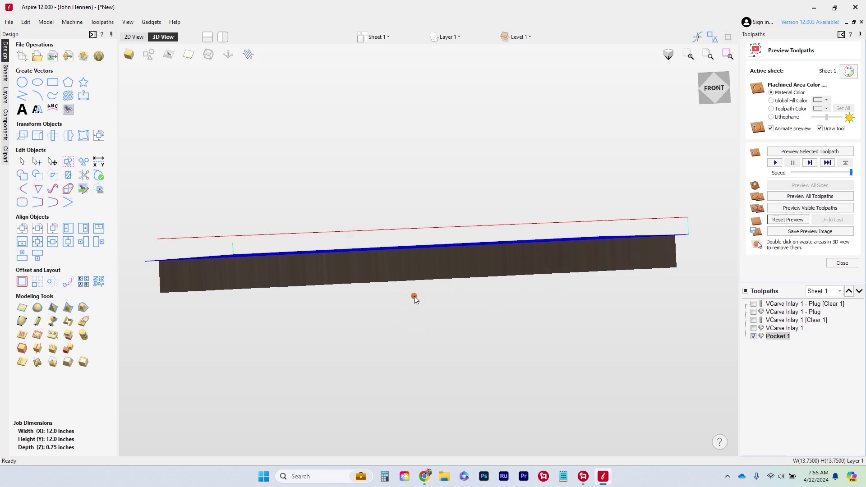
pyautogui.moveTo(415, 299); pyautogui.dragTo(373, 366)
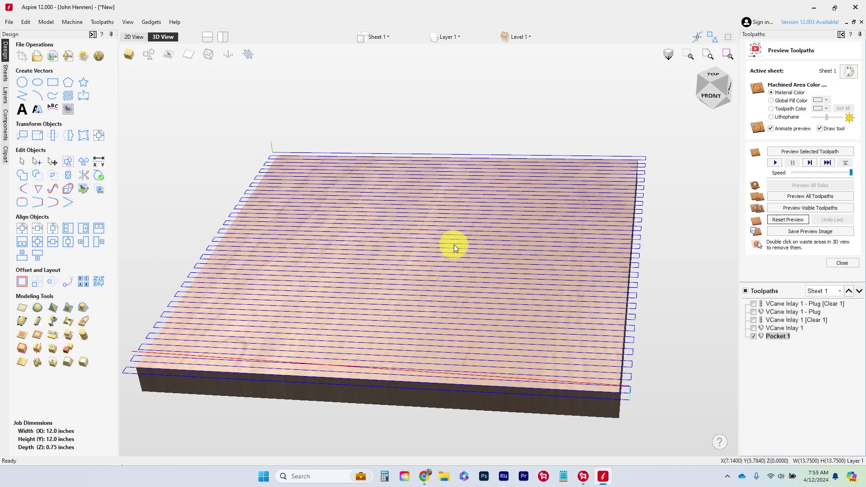
# Return to the 2D View, zoom in, and select the upper profile vector.
pyautogui.click(134, 38)
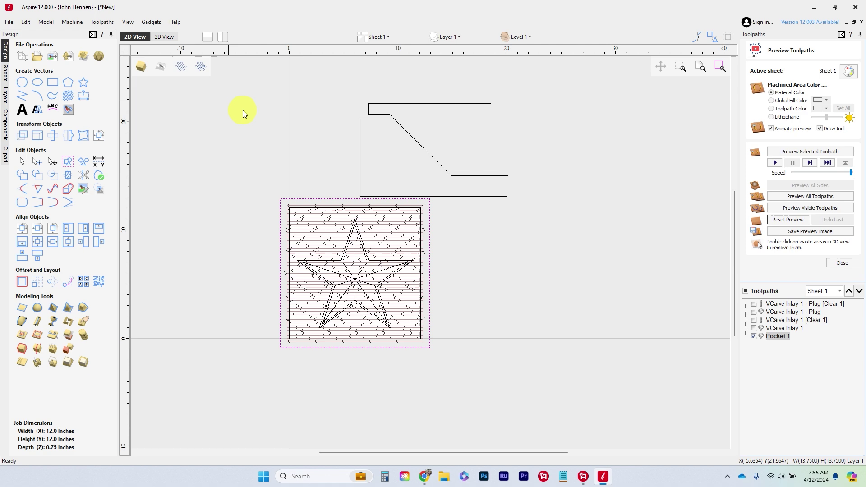
pyautogui.scroll(1, 360, 149)
pyautogui.scroll(1, 406, 118)
pyautogui.scroll(2, 387, 105)
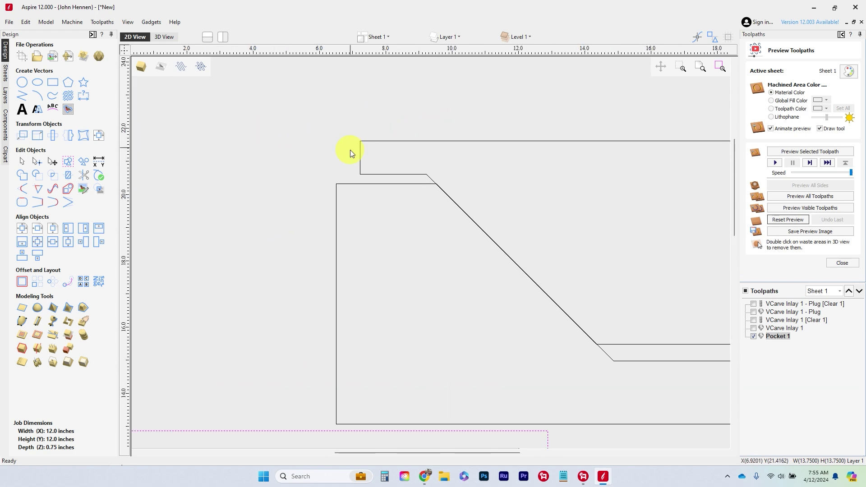
pyautogui.click(343, 183)
pyautogui.click(343, 183)
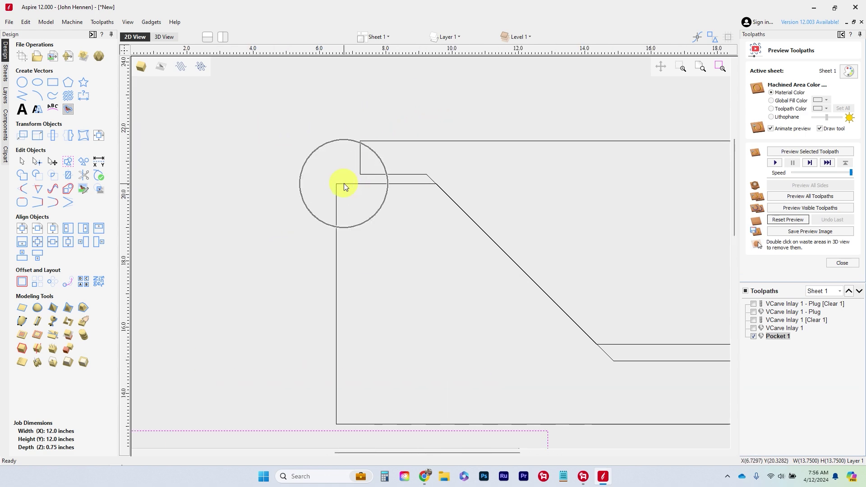
pyautogui.click(344, 184)
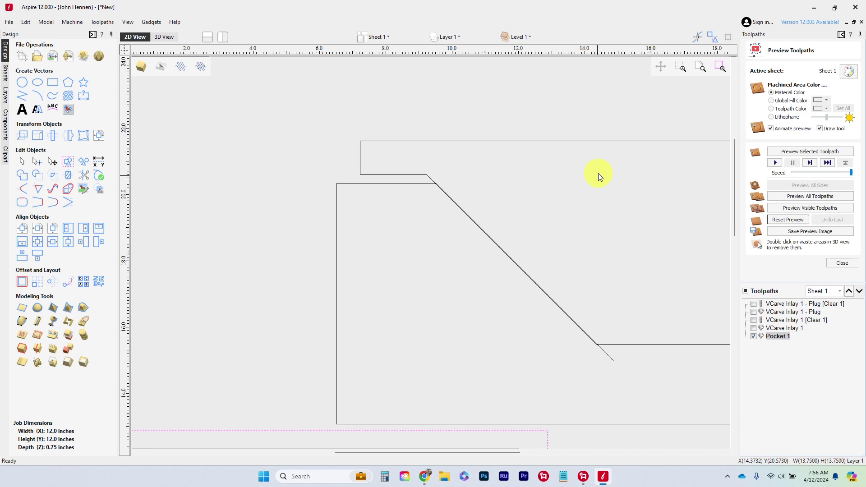
pyautogui.click(600, 139)
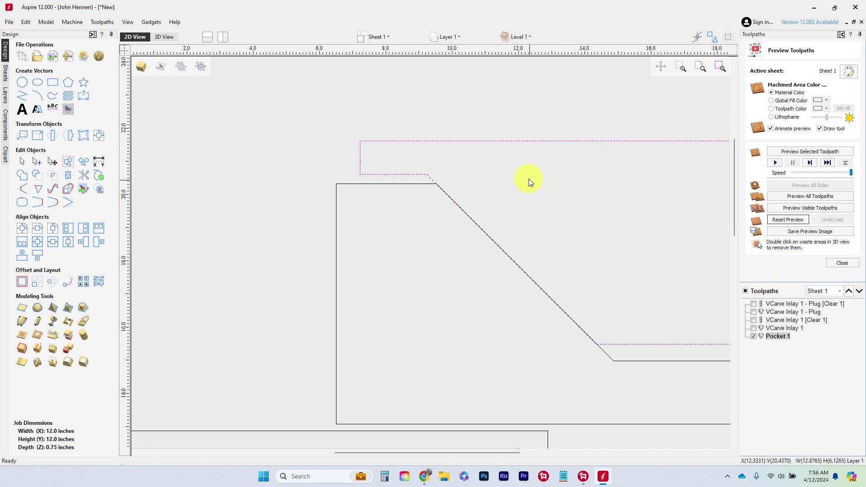
pyautogui.scroll(-2, 484, 160)
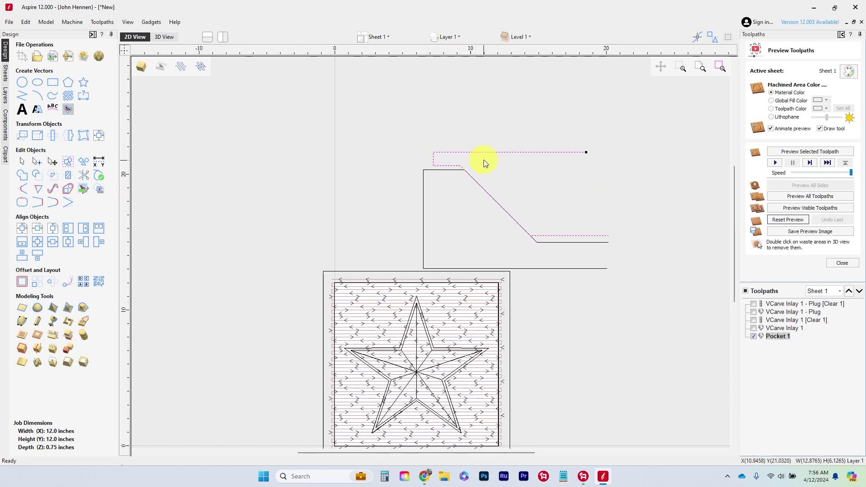
# Uncheck Pocket 1 to hide it, then examine the profile vector's corners closely.
pyautogui.click(753, 336)
pyautogui.click(430, 182)
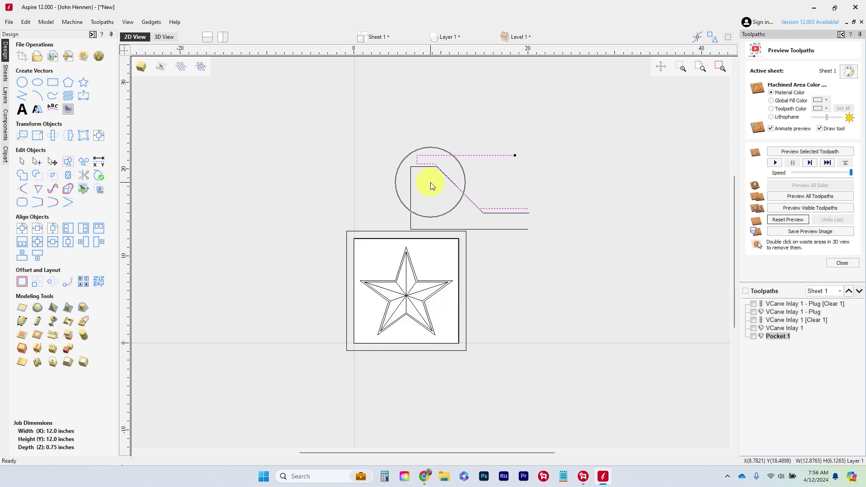
pyautogui.click(365, 251)
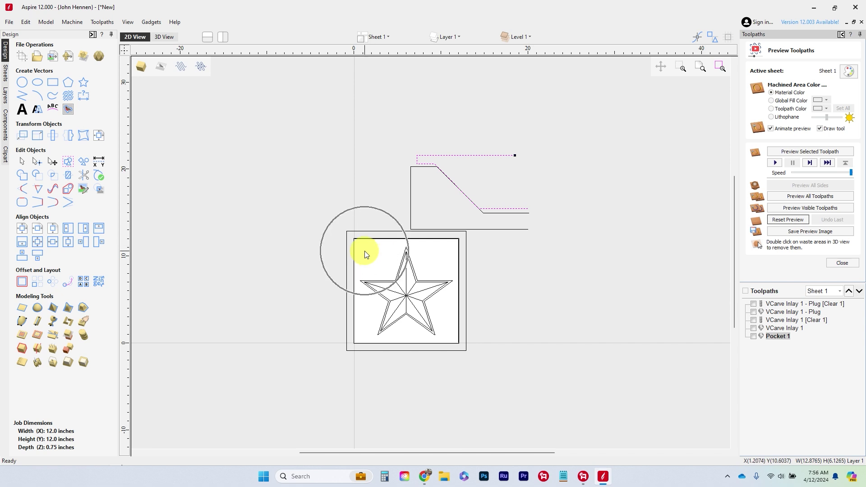
pyautogui.click(414, 168)
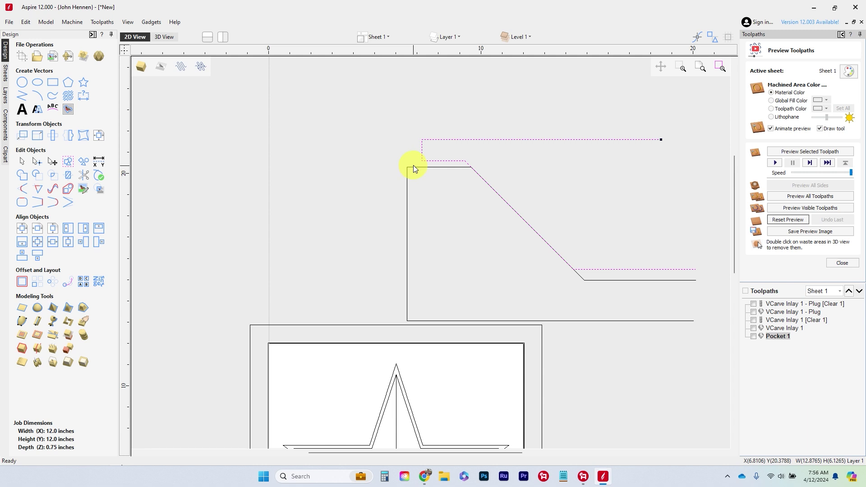
pyautogui.scroll(-2, 415, 168)
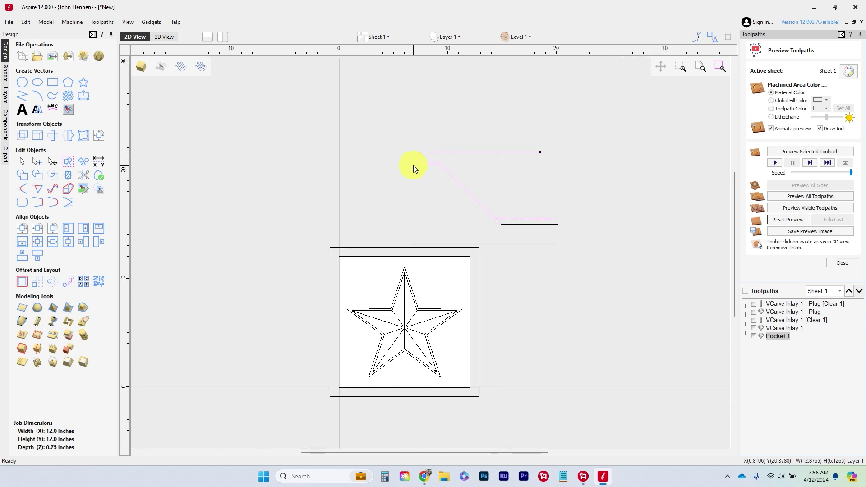